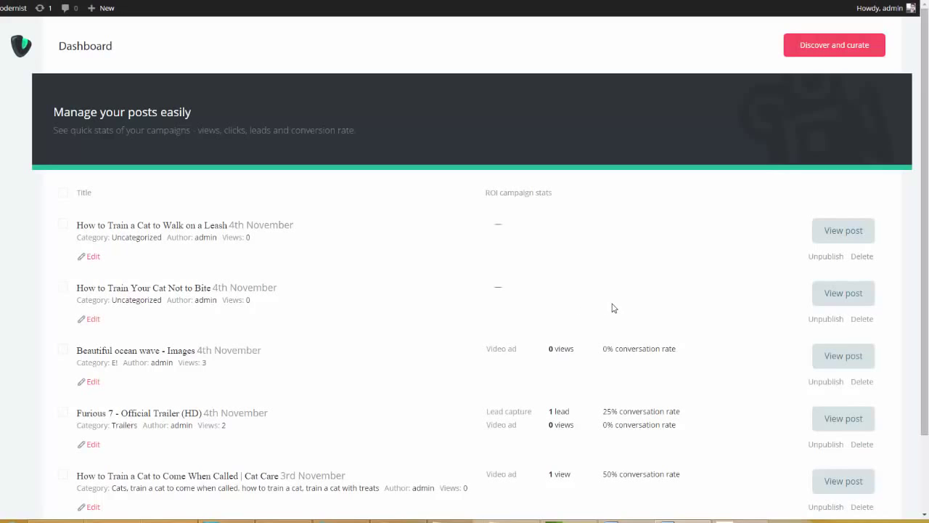
Open the video discovery page and search for videos with the keyword "vacations".
click(842, 49)
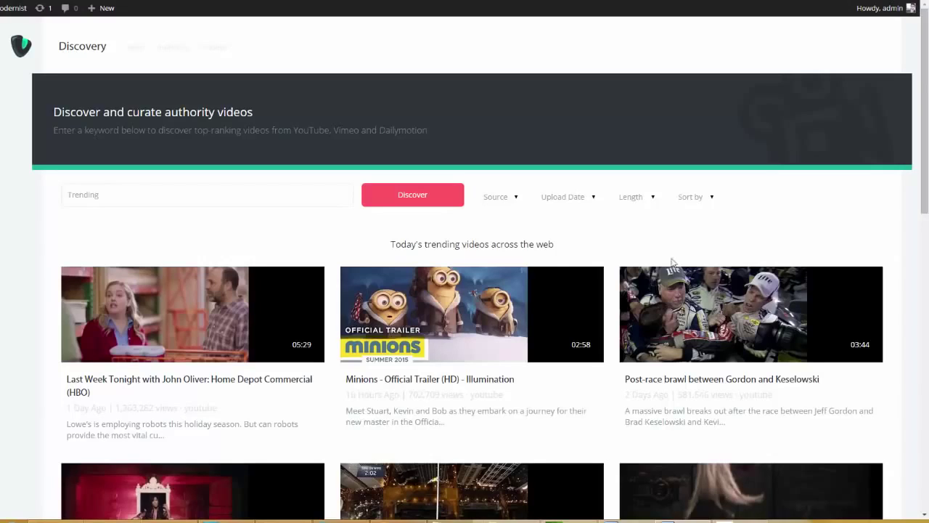
click(218, 197)
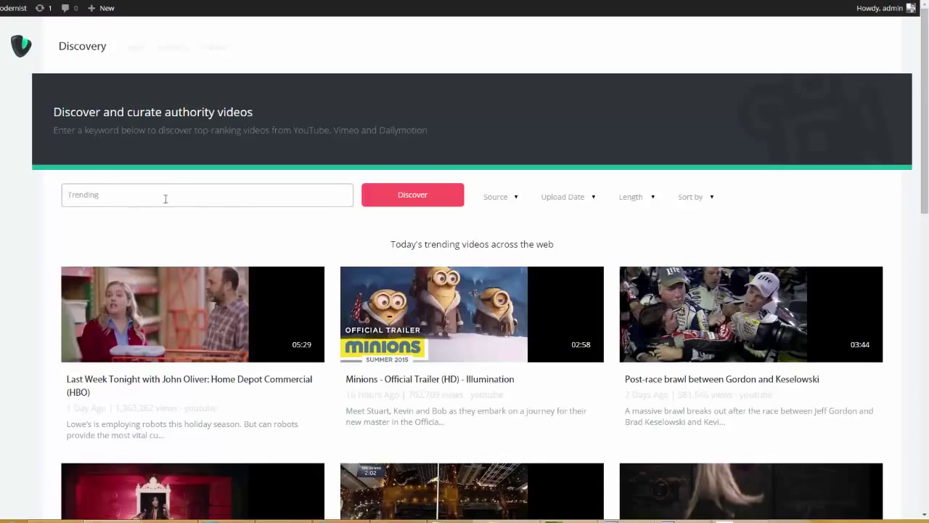
click(321, 199)
click(342, 521)
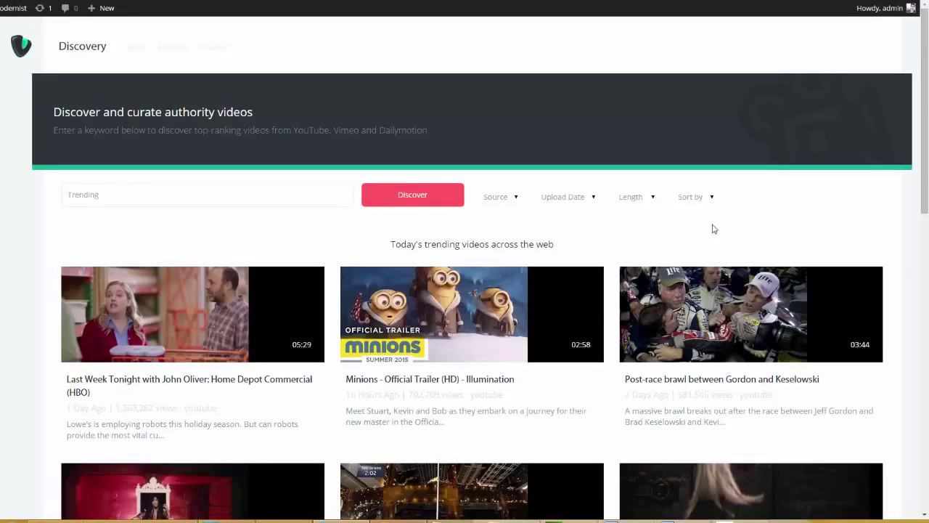
click(303, 192)
text(vacations)
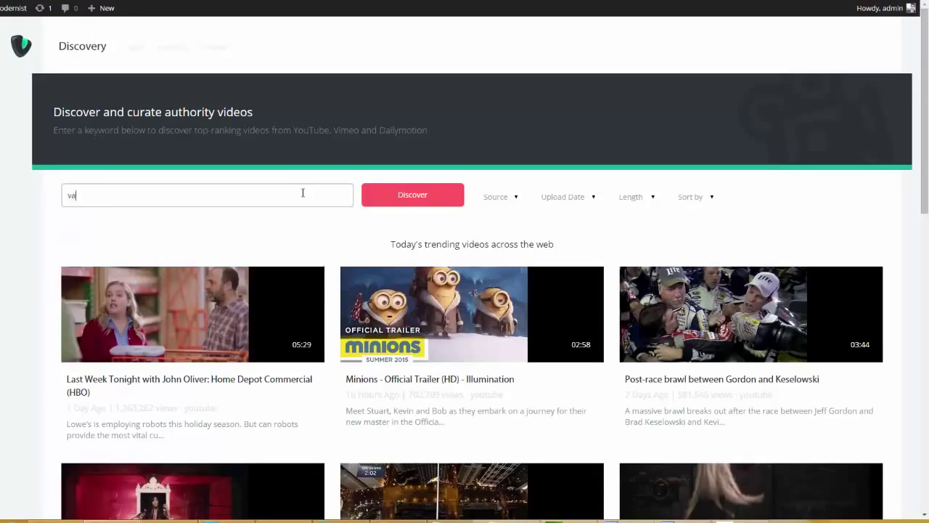
click(424, 195)
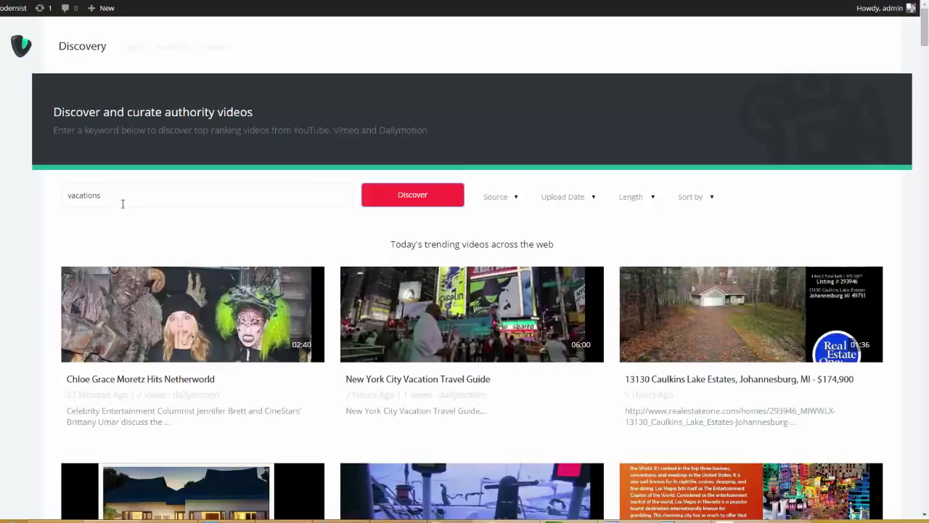
drag(122, 201, 56, 202)
click(274, 230)
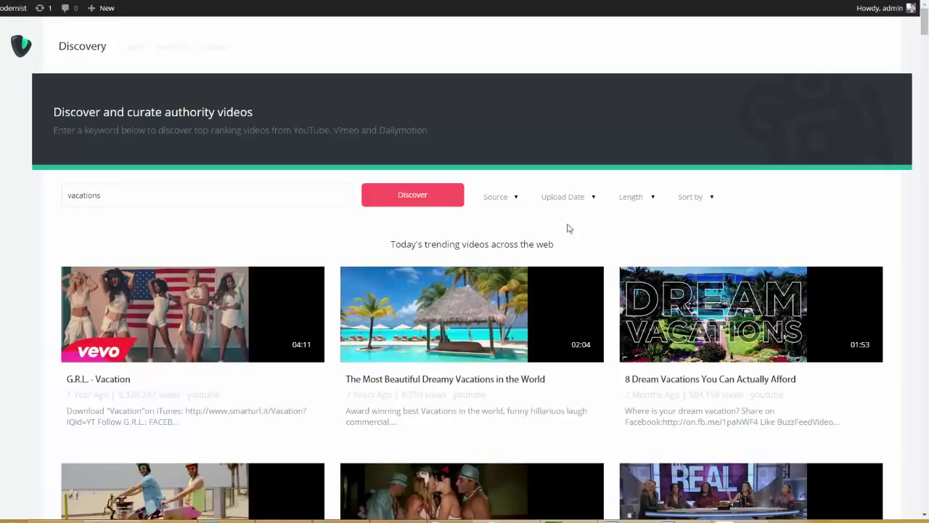
Review the available options of the Source, Upload Date, Length and Sort by filters for the video results.
click(518, 202)
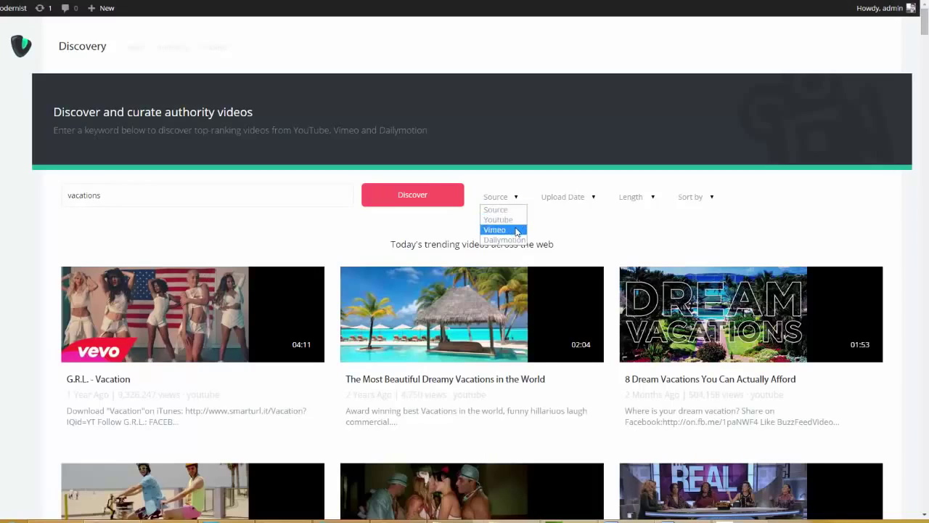
click(648, 236)
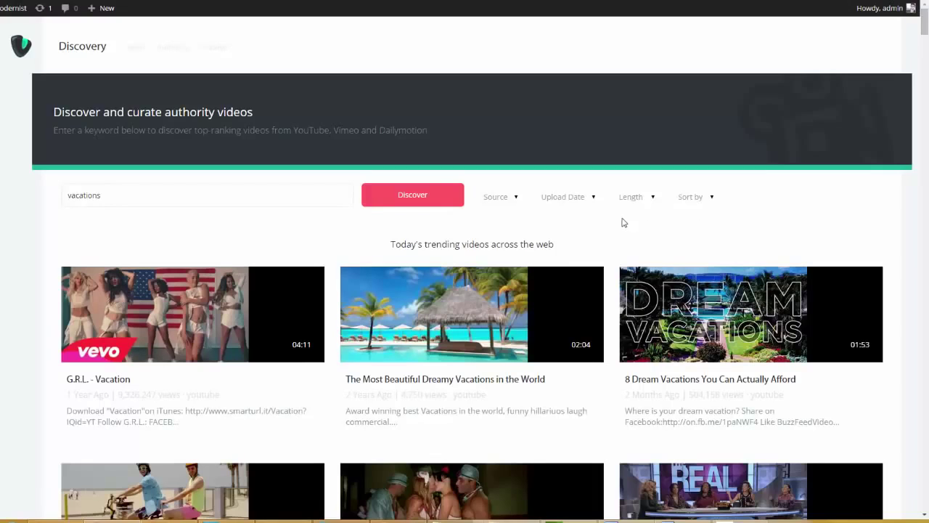
click(594, 200)
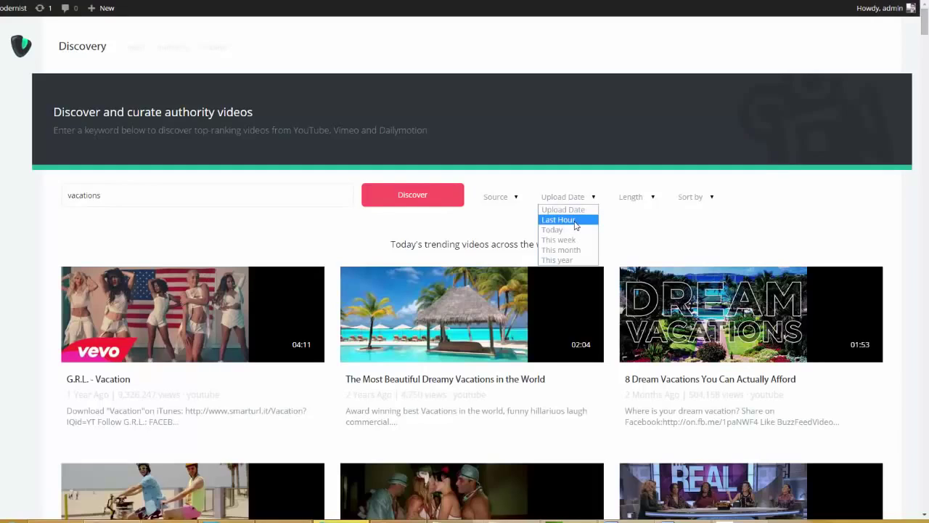
click(633, 230)
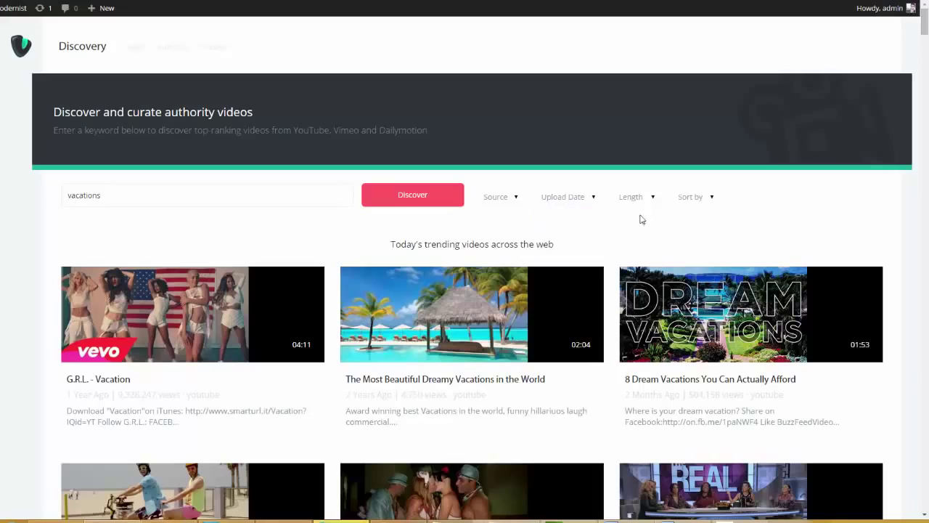
click(654, 198)
click(780, 229)
click(714, 198)
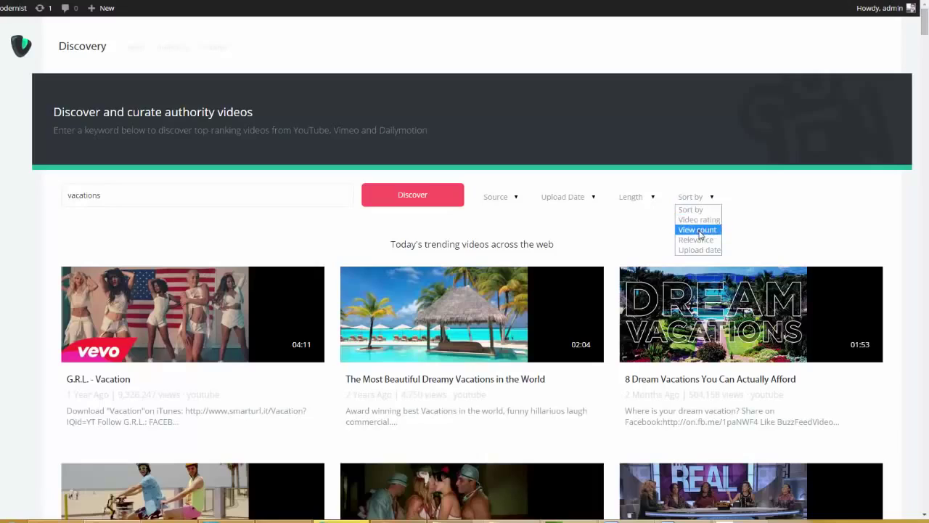
click(771, 238)
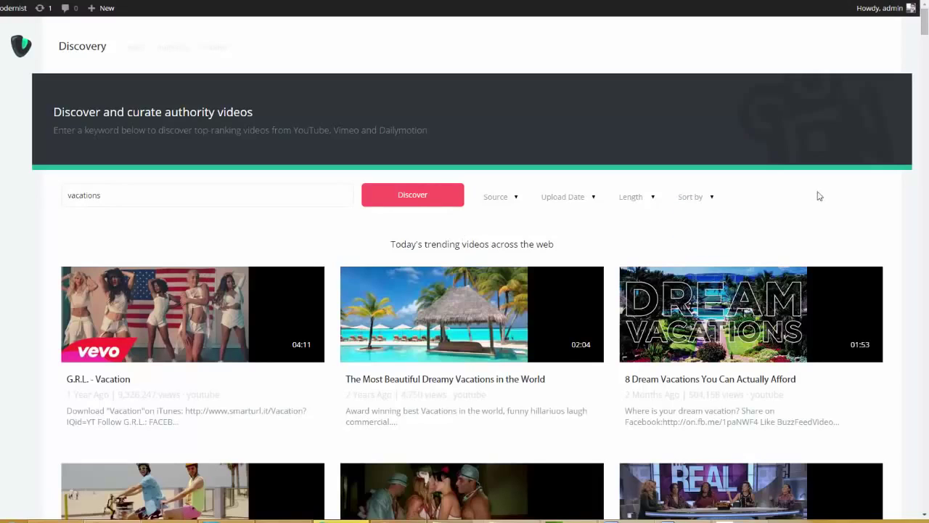
Choose the videos "The Most Beautiful Dreamy Vacations in the World" and "Family Vacations Gone Wrong" and start building posts from them.
key(BackSpace)
drag(924, 25, 924, 29)
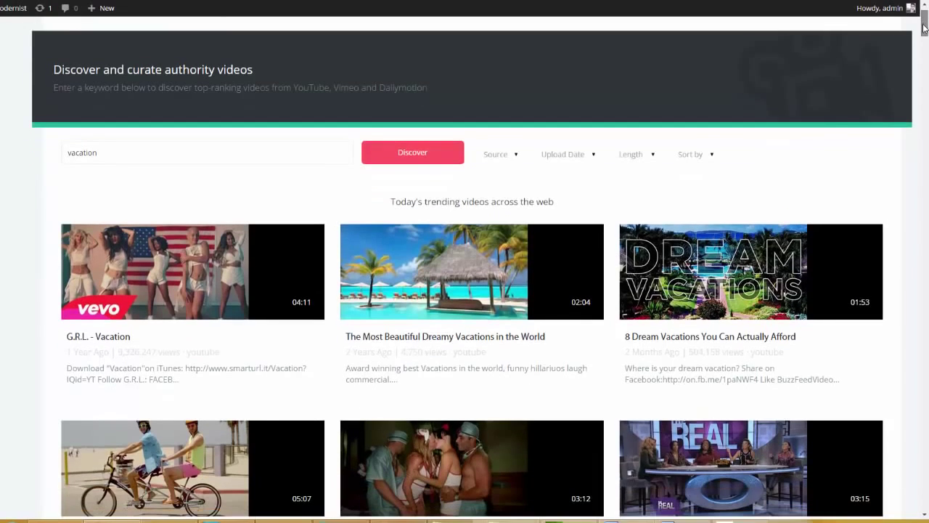
click(471, 275)
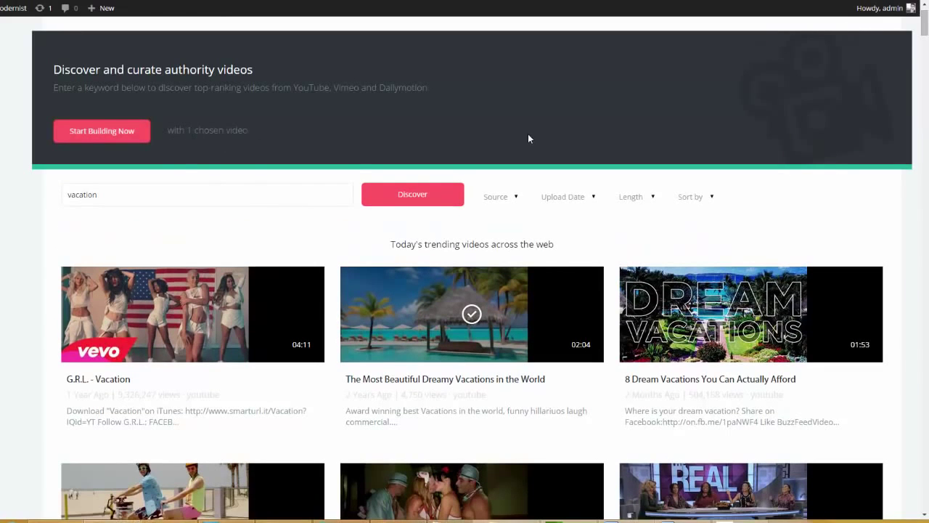
drag(924, 29, 924, 46)
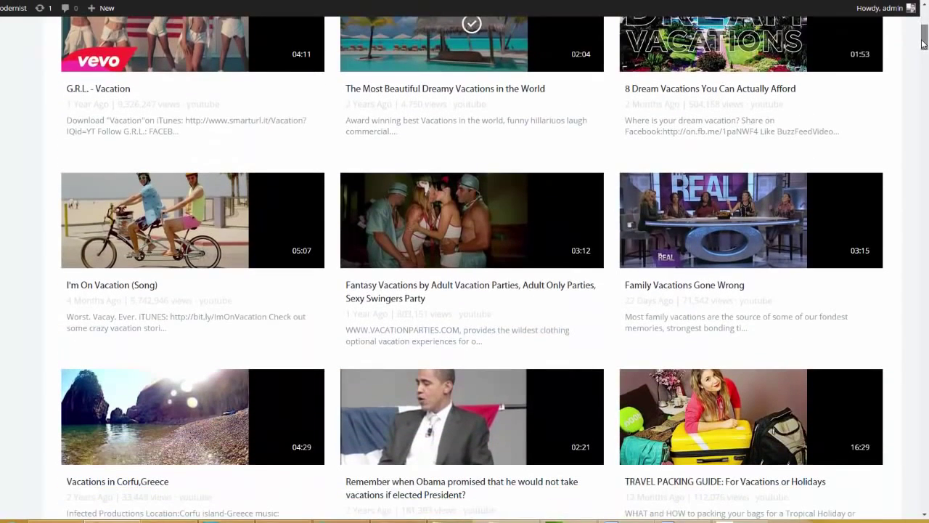
click(753, 226)
drag(920, 48, 922, 14)
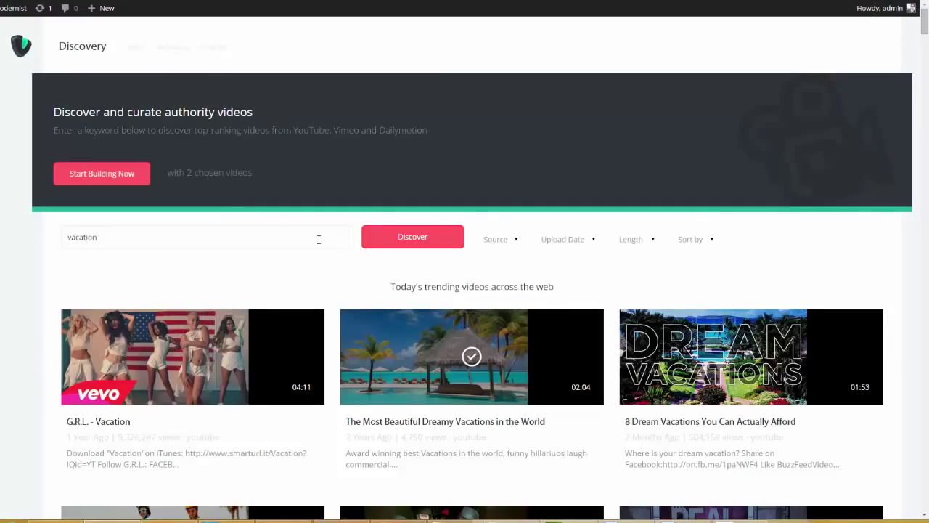
click(121, 181)
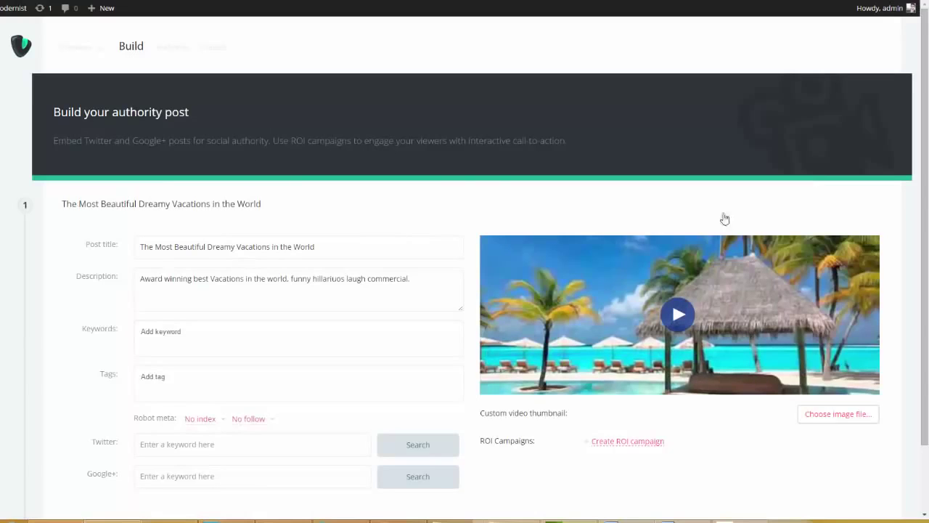
Replace the first post's title with "Best Vacation Packages: Book Cheap Vacations & Trips ...".
scroll(923, 172, down, 1)
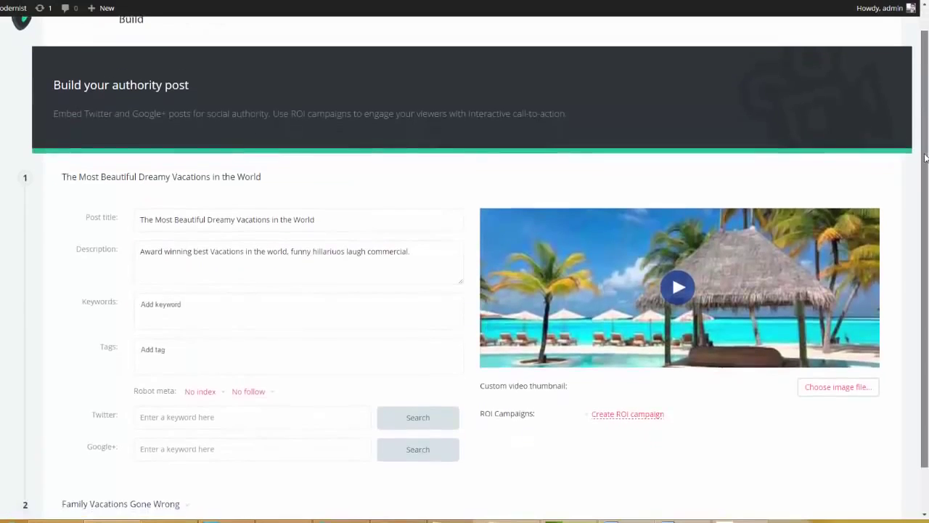
scroll(482, 213, up, 1)
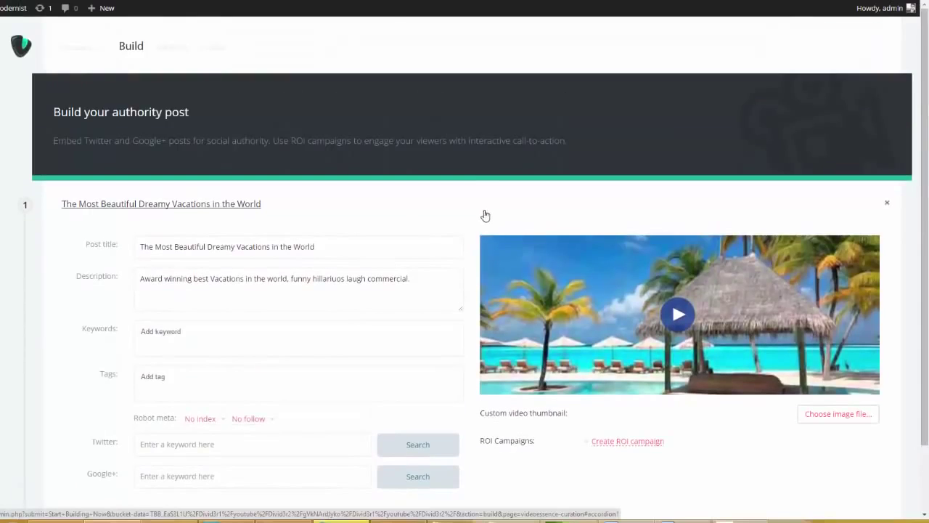
drag(346, 247, 122, 263)
drag(422, 280, 141, 285)
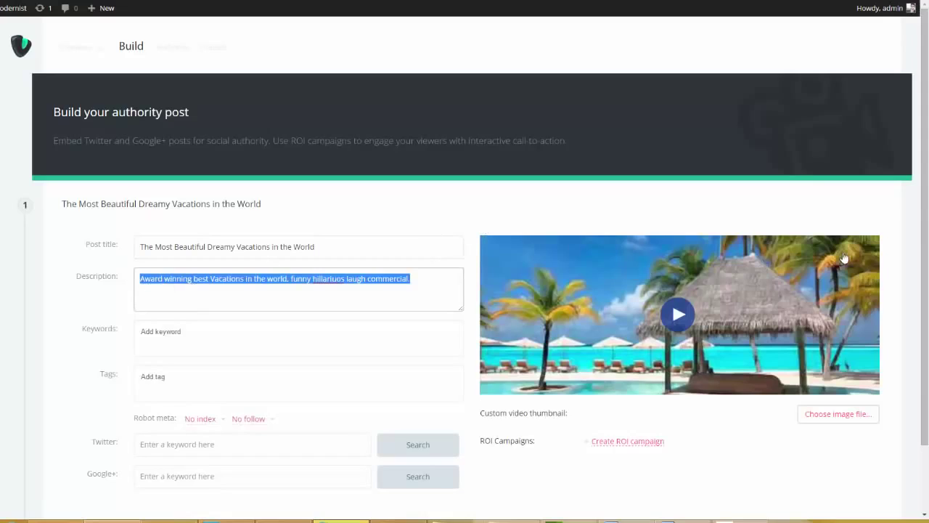
drag(353, 252, 72, 256)
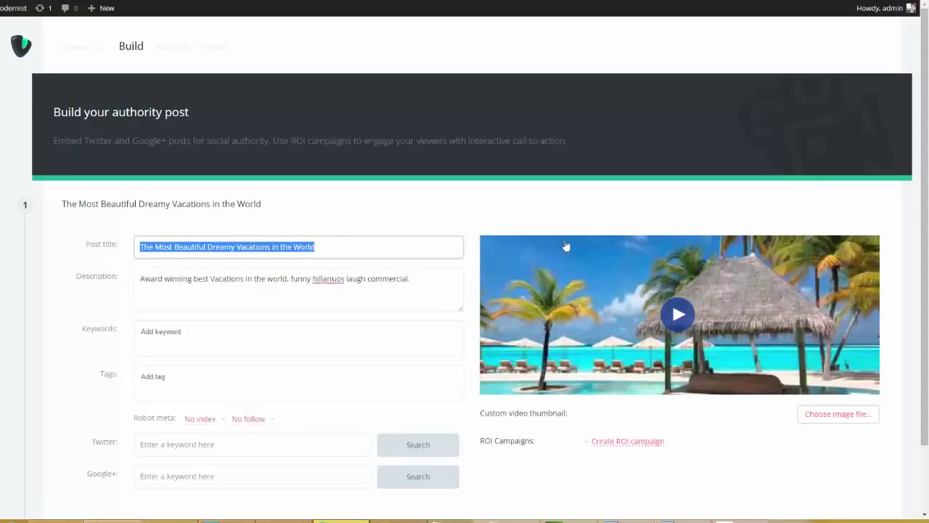
key(alt+Tab)
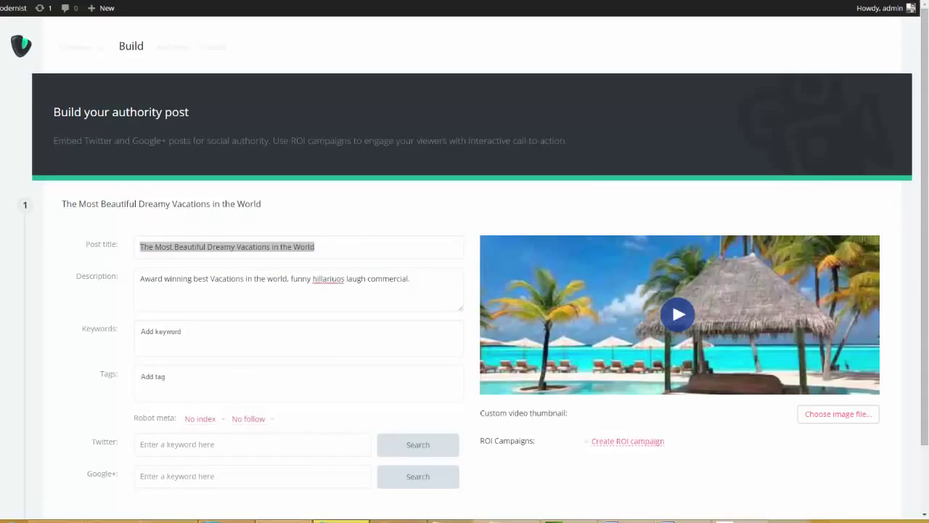
key(alt+Tab)
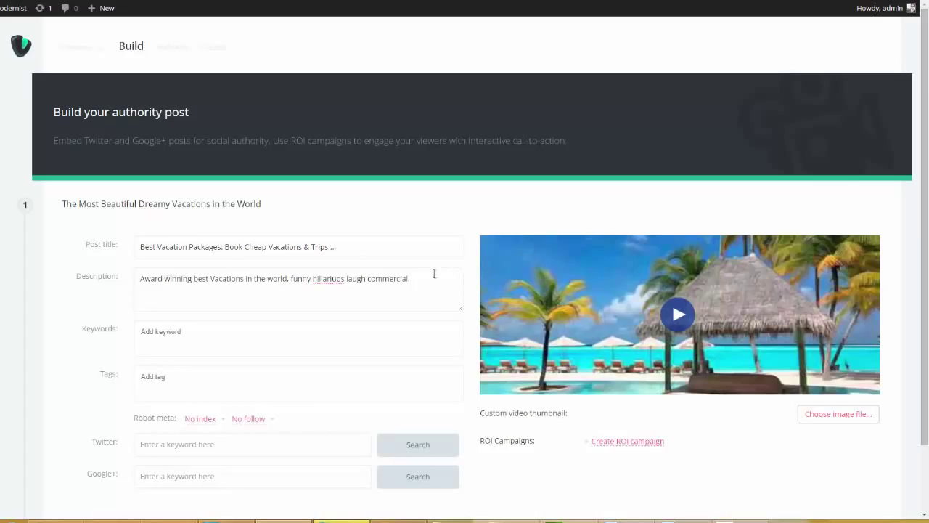
Replace the first post's description with "Find cheap vacation packages and deals that meet your budget and travel needs.".
drag(433, 273, 119, 284)
text(Find cheap vacation packages and deals that meet your budget and travel needs.)
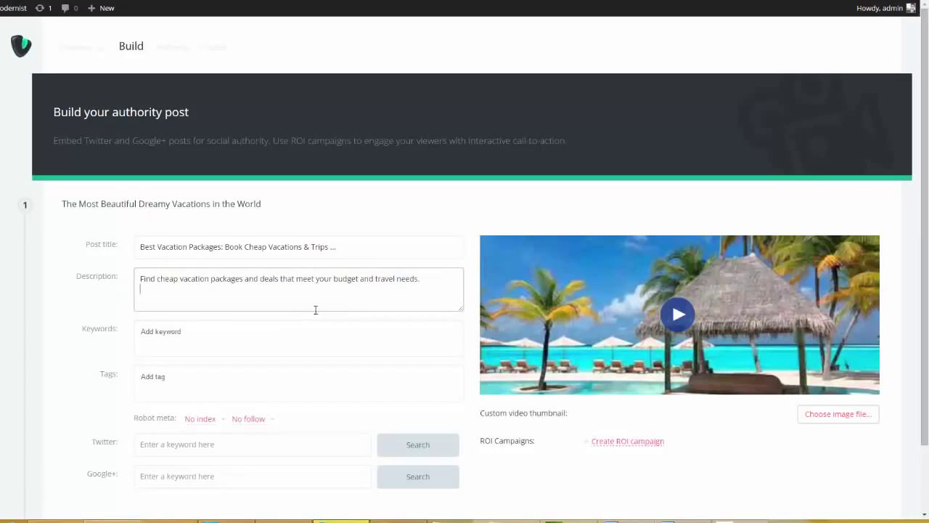
Add the keywords "vacations", "holidays" and "resorts" to the first post.
click(215, 338)
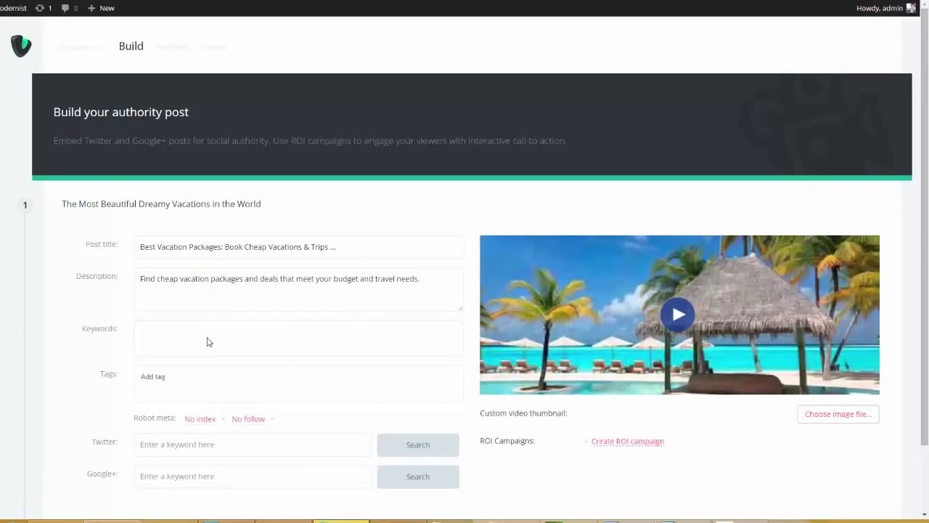
text(vacations)
key(Return)
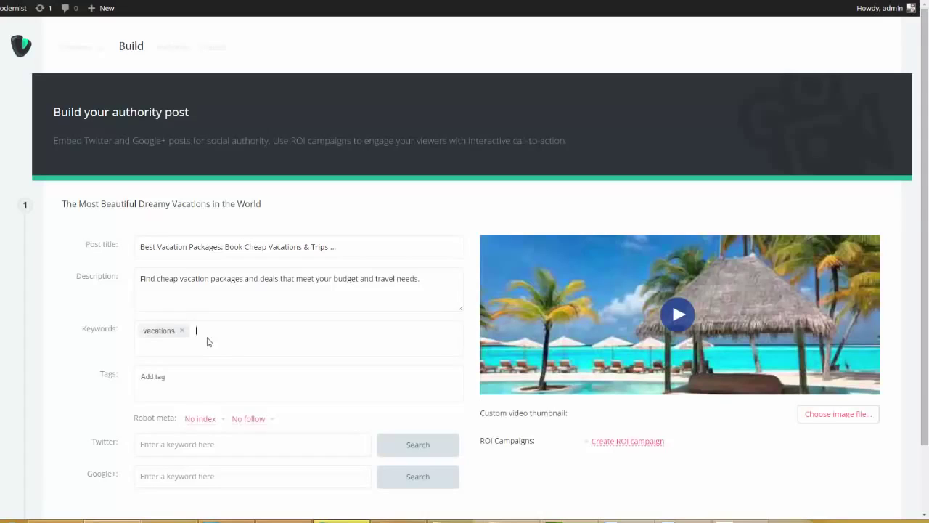
text(holidays)
key(Return)
text(resorts)
key(Return)
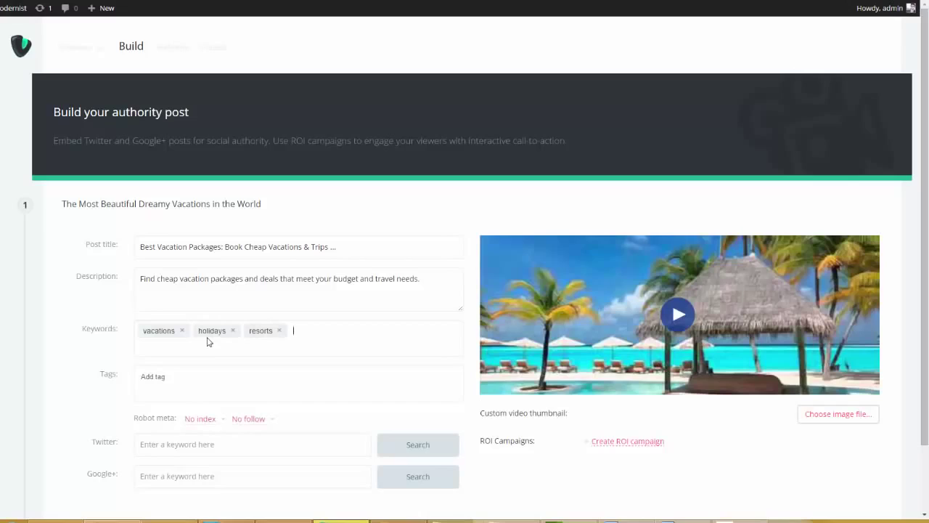
Add the tags "vacations", "holidays" and "resorts" to the first post.
click(191, 386)
text(vacations)
key(Return)
text(holidays)
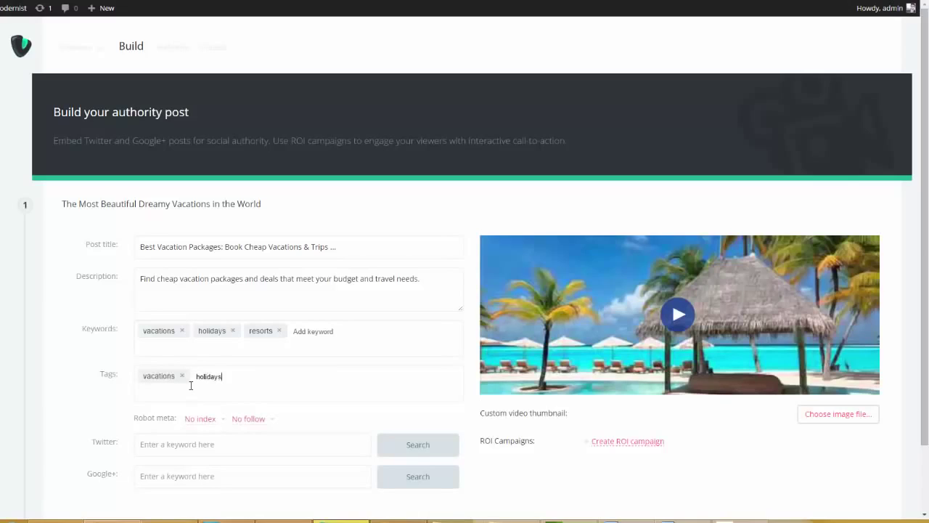
key(Return)
text(resrot)
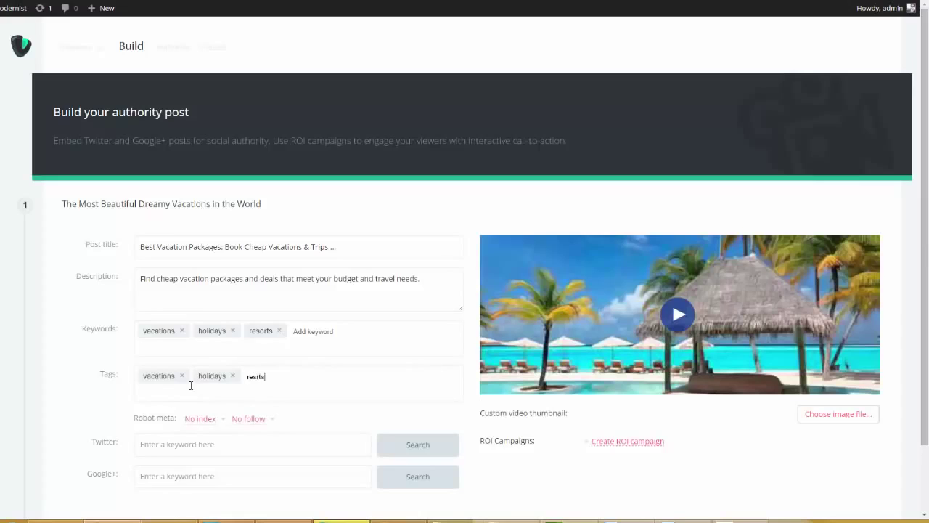
key(BackSpace)
key(BackSpace)
key(BackSpace)
text(orts)
key(Return)
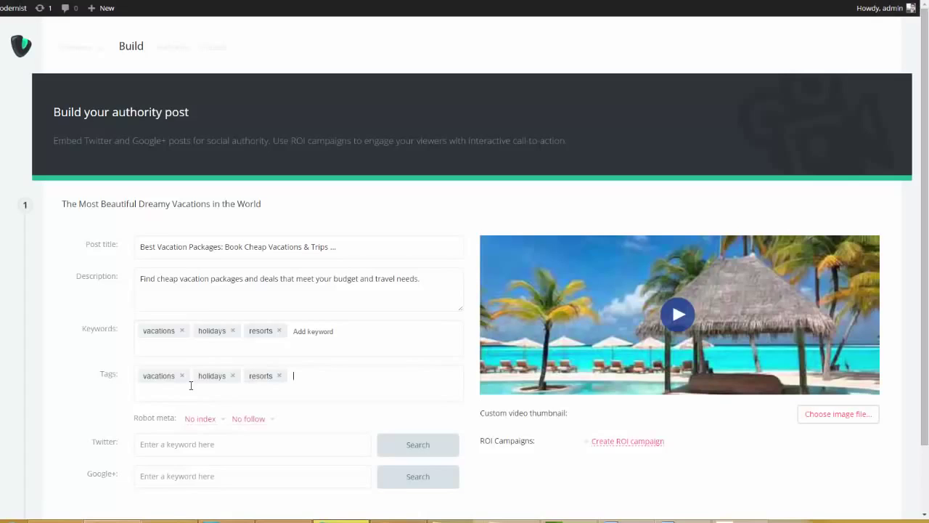
Search Twitter for "vacations" and add the first listed tweet, about planning vacations for next year, to the post.
drag(925, 169, 919, 229)
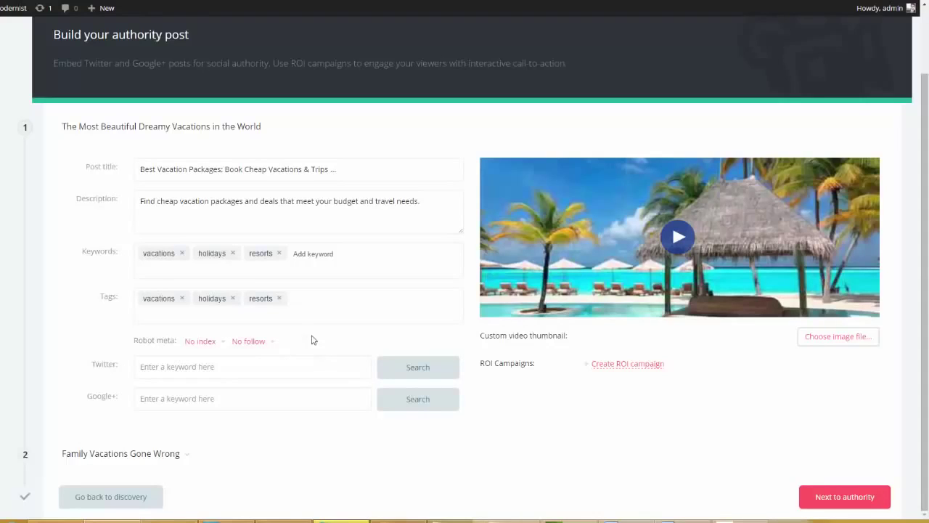
click(275, 363)
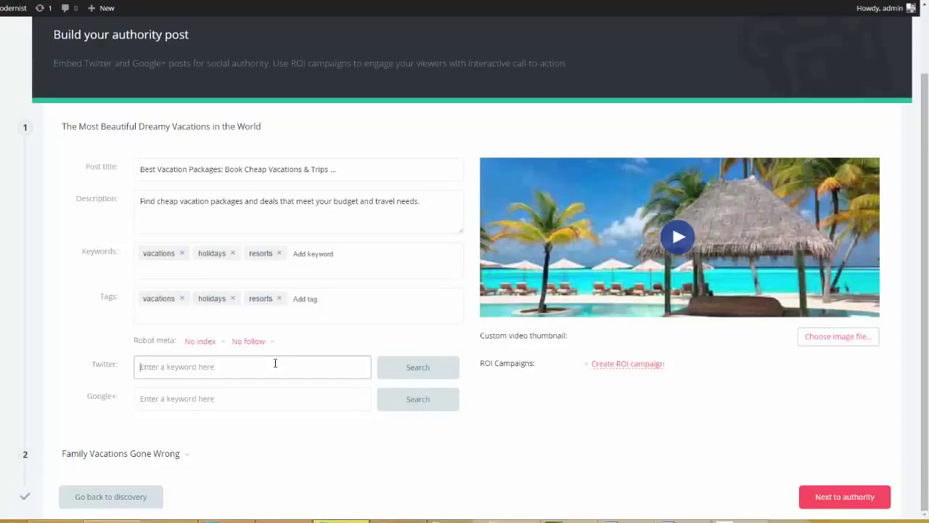
text(vacations)
click(400, 369)
scroll(916, 324, down, 1)
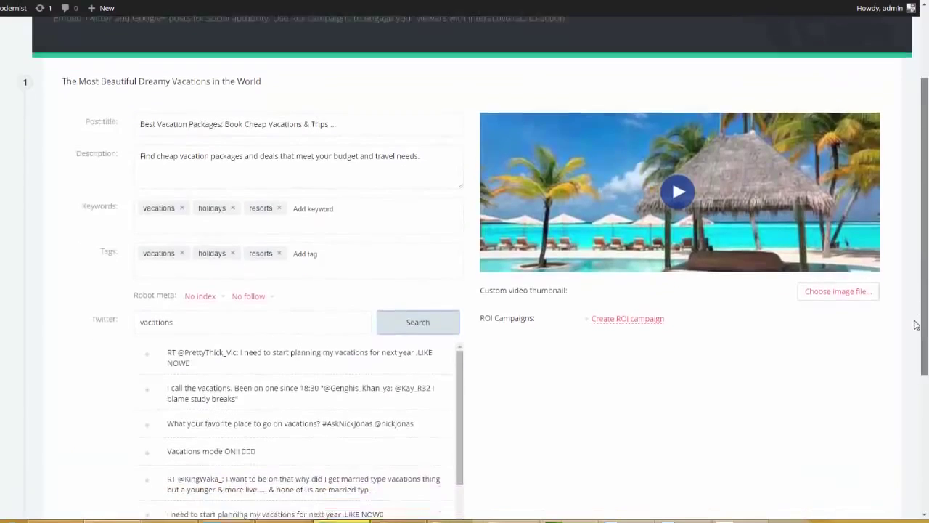
scroll(916, 325, down, 1)
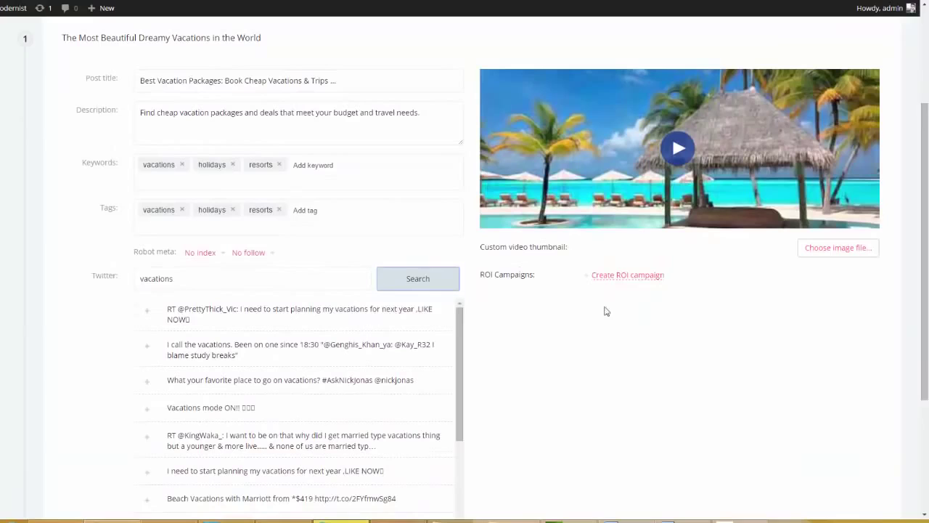
click(147, 311)
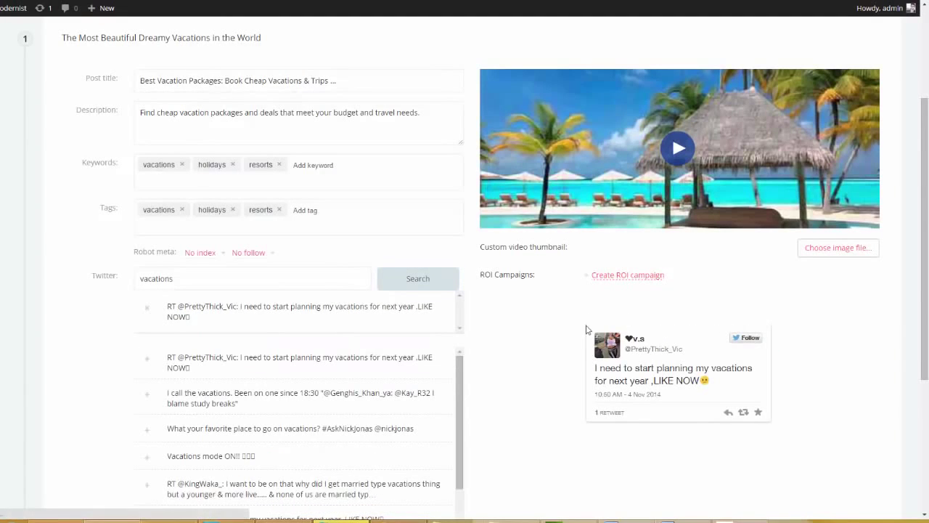
Add the first listed tweet once more and the "I call the vacations" tweet to the first post.
click(149, 359)
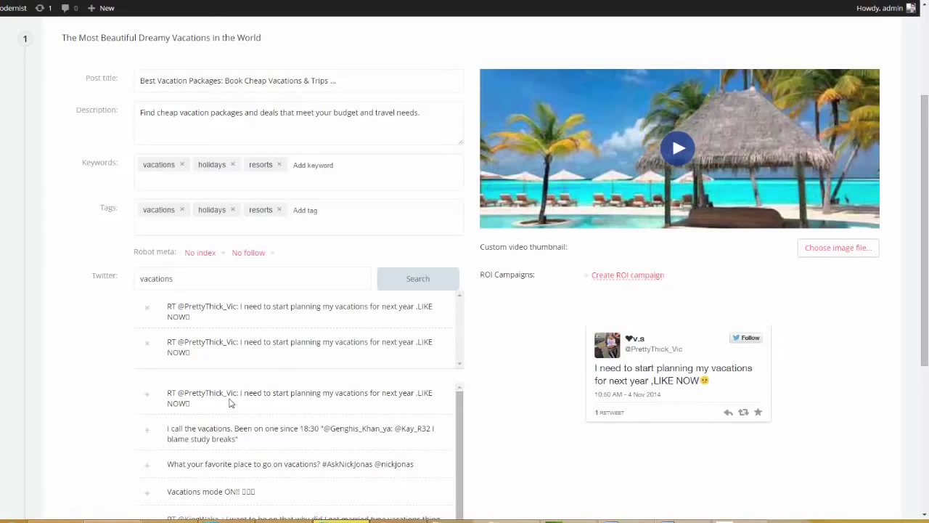
click(149, 435)
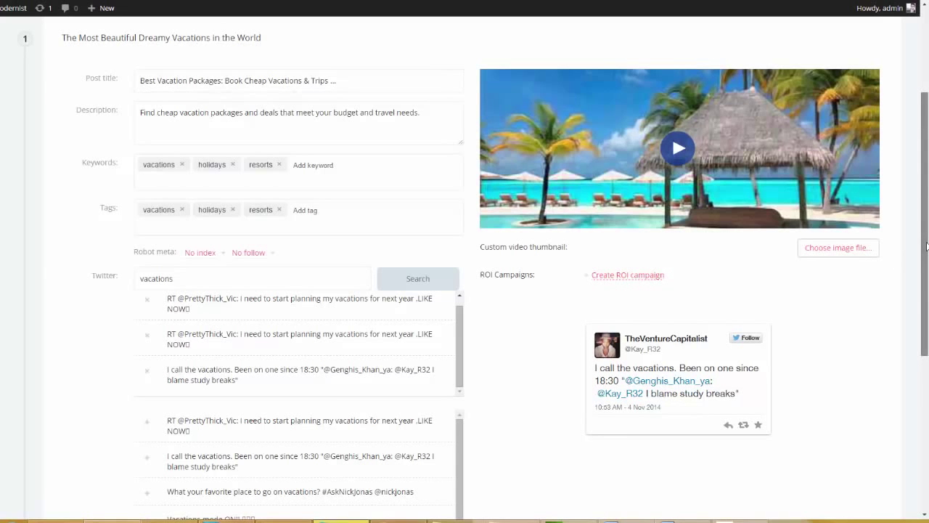
Search Google+ for "vacations" and add the "Finesse, Power And Money. (updated)" result to the first post three times.
drag(927, 247, 907, 381)
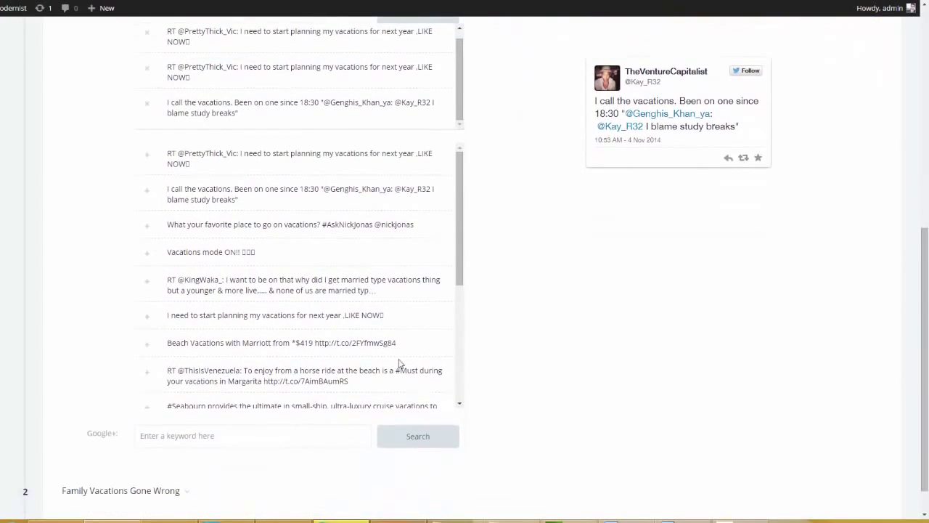
click(243, 438)
text(vacations)
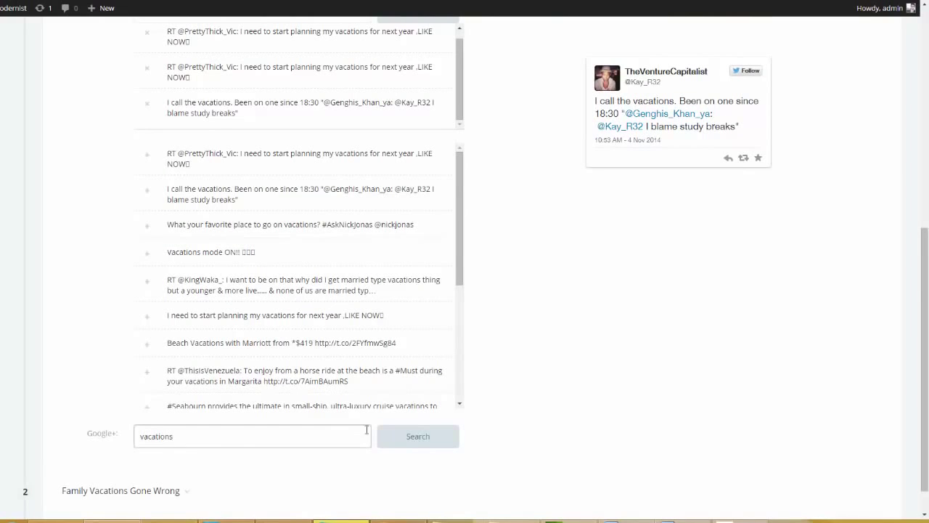
click(411, 443)
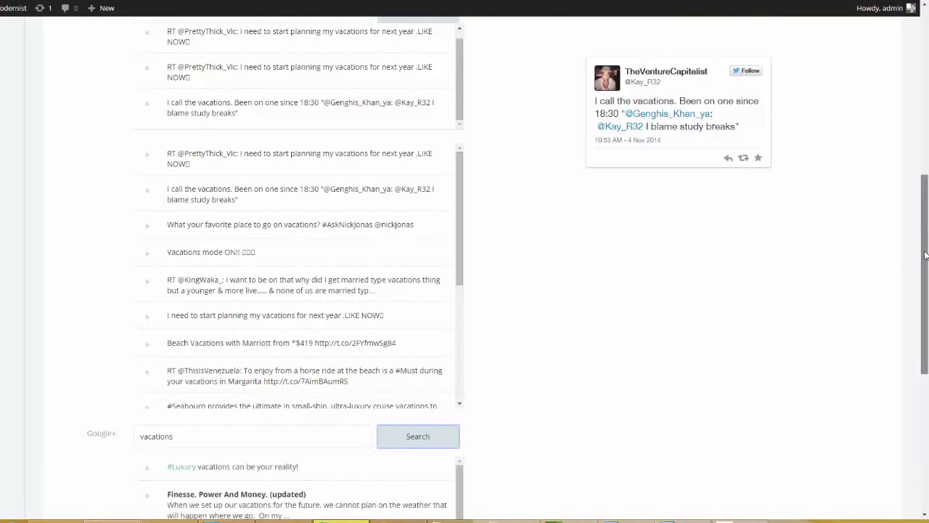
scroll(917, 260, down, 3)
scroll(904, 319, down, 1)
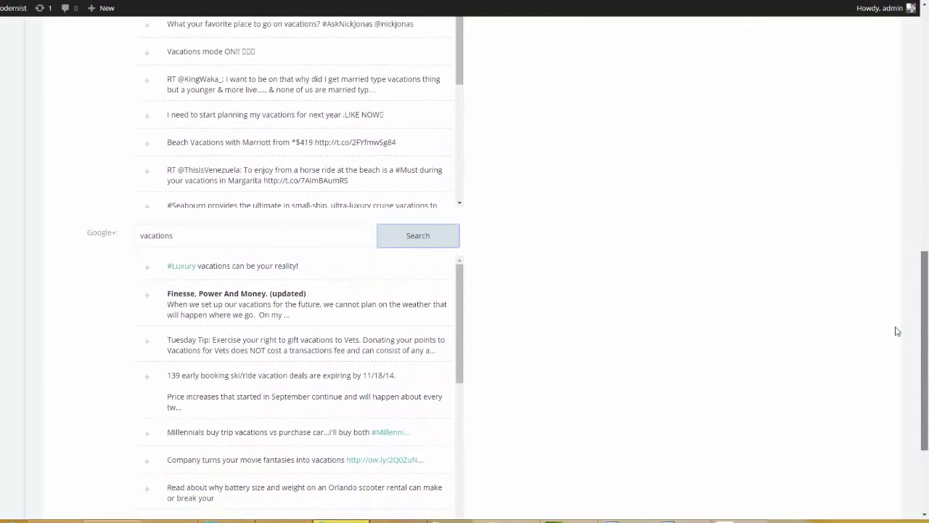
click(147, 291)
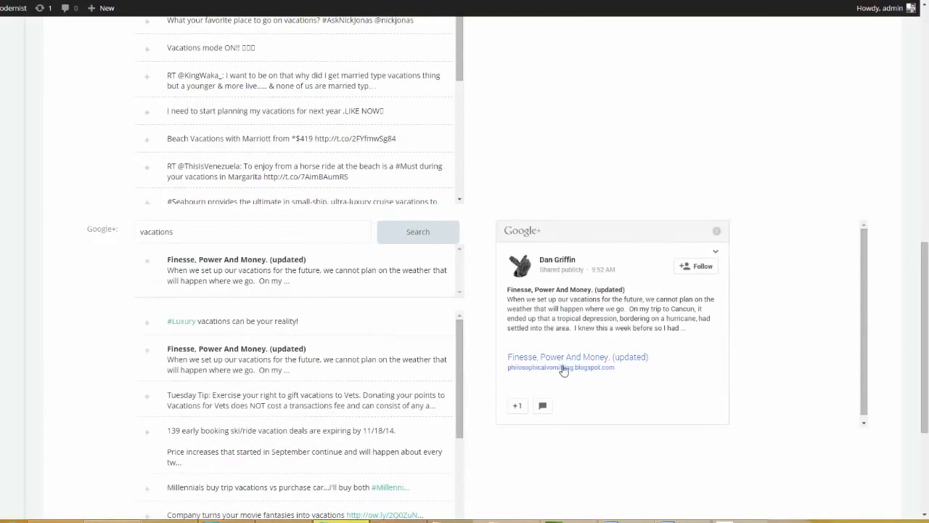
click(149, 354)
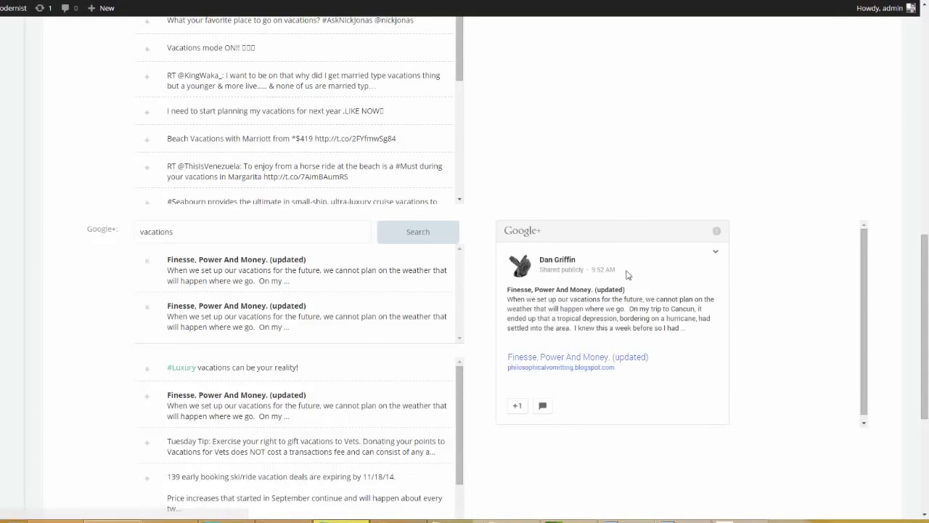
click(148, 398)
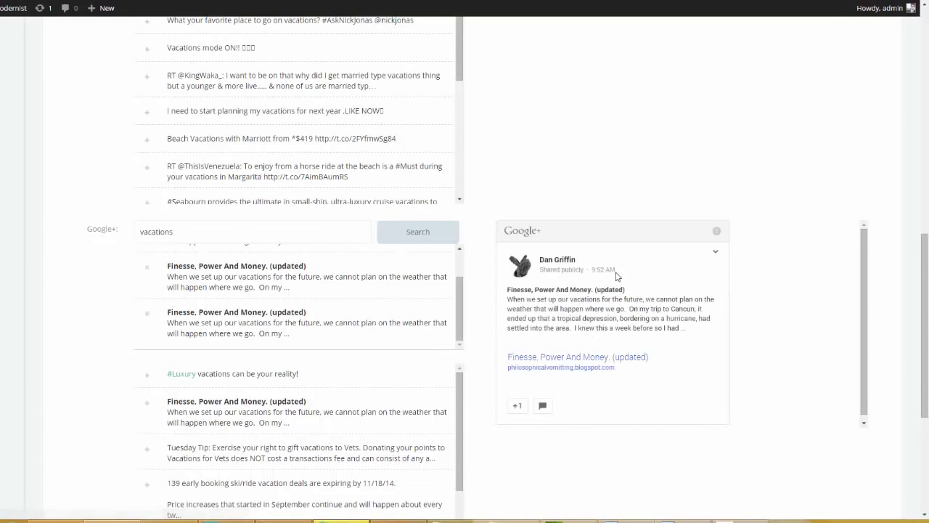
Start a ROI campaign for the first post, preview each campaign type, and choose to customize a lead capture form.
drag(924, 346, 927, 114)
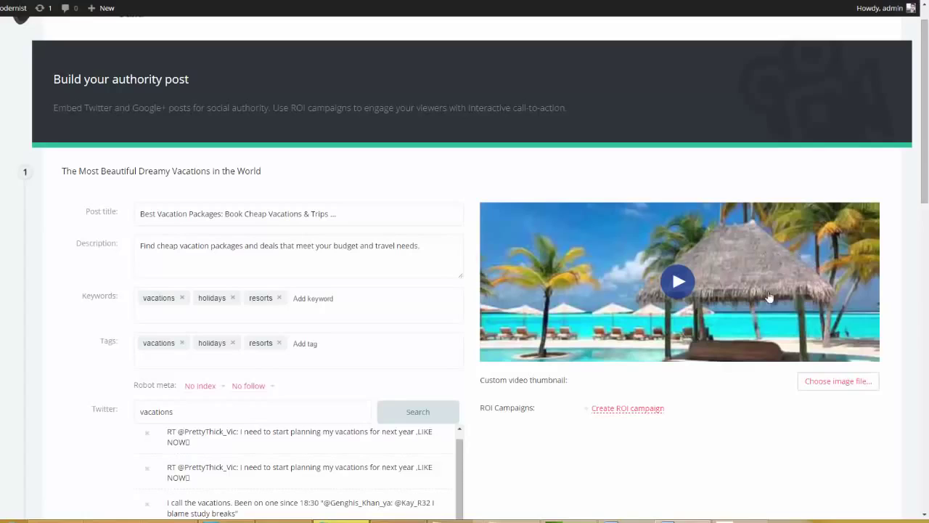
scroll(926, 195, down, 2)
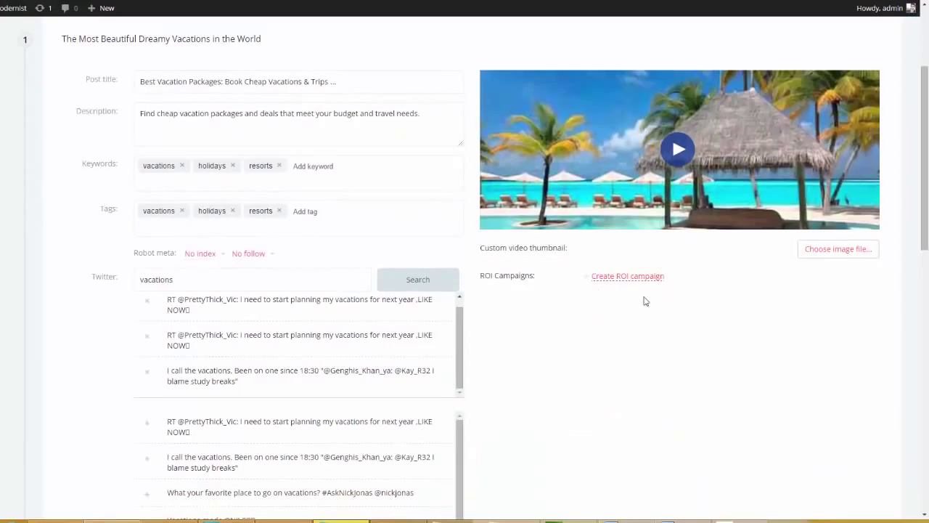
click(628, 276)
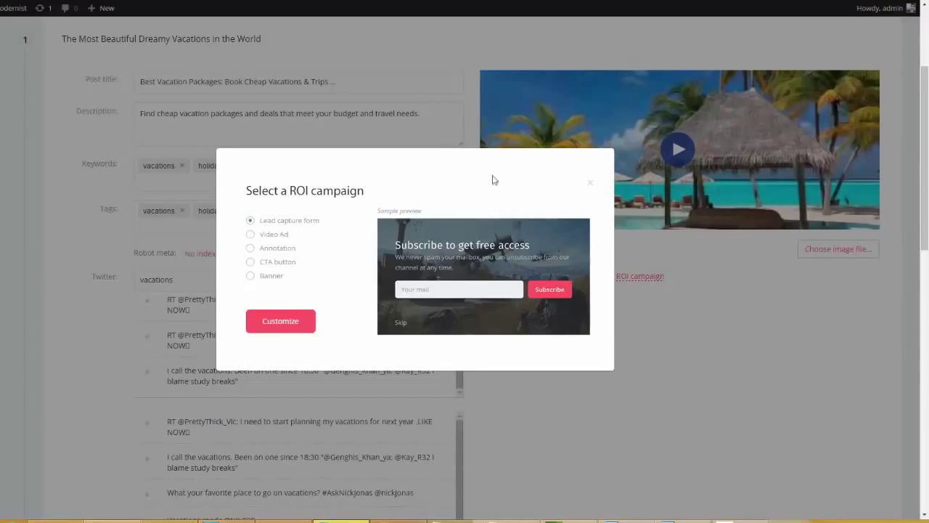
click(251, 235)
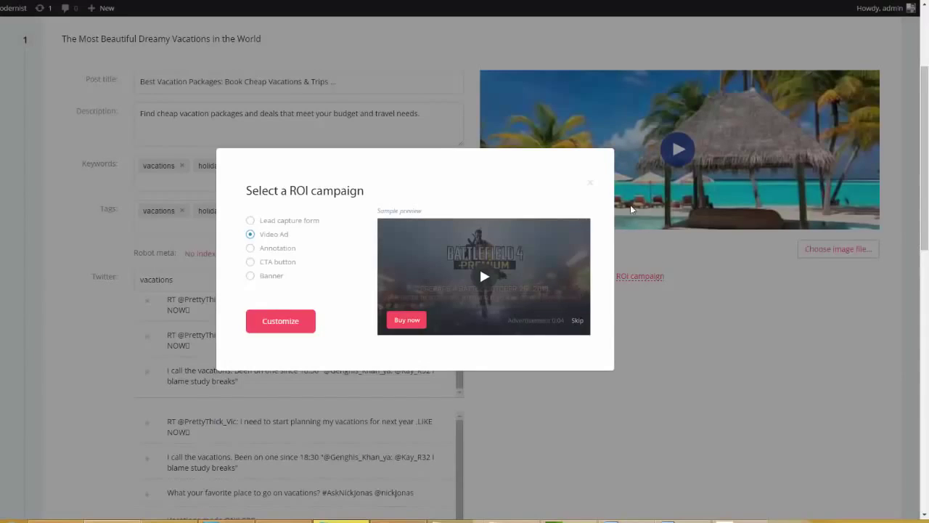
click(250, 247)
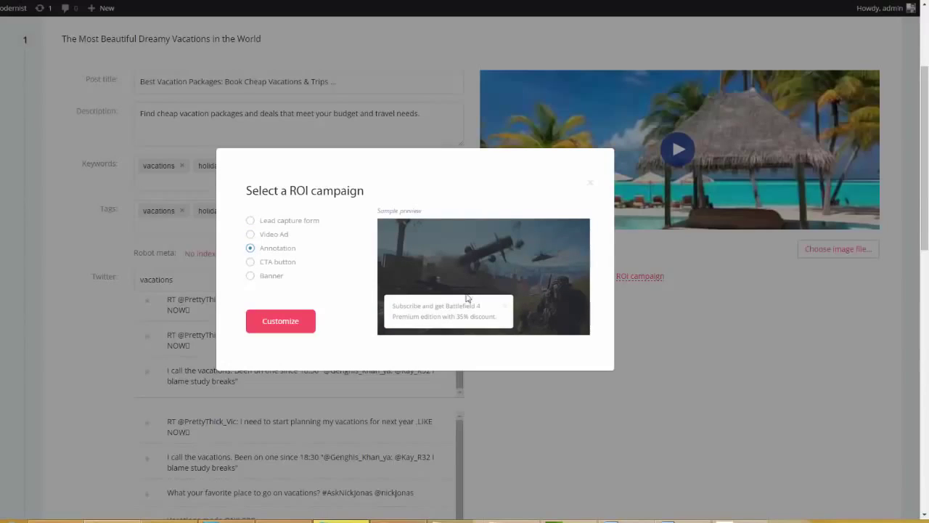
click(252, 264)
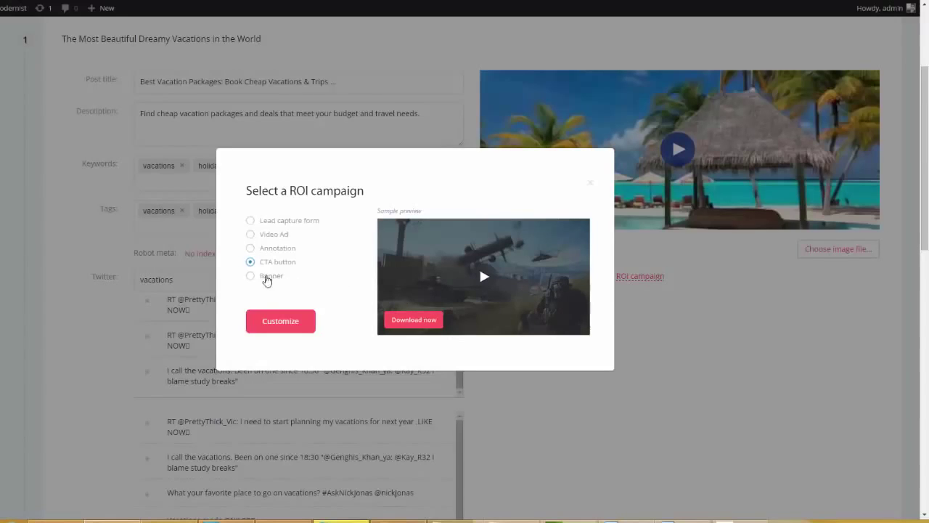
click(251, 276)
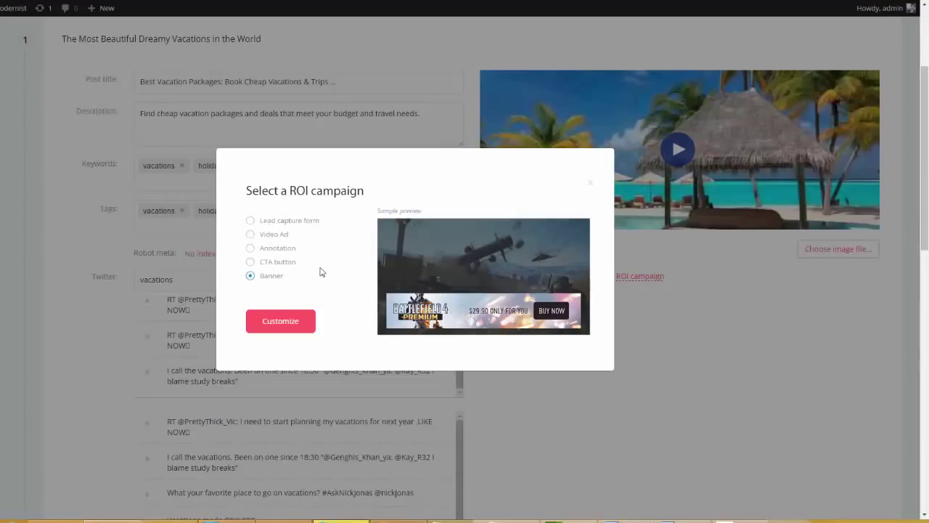
click(250, 221)
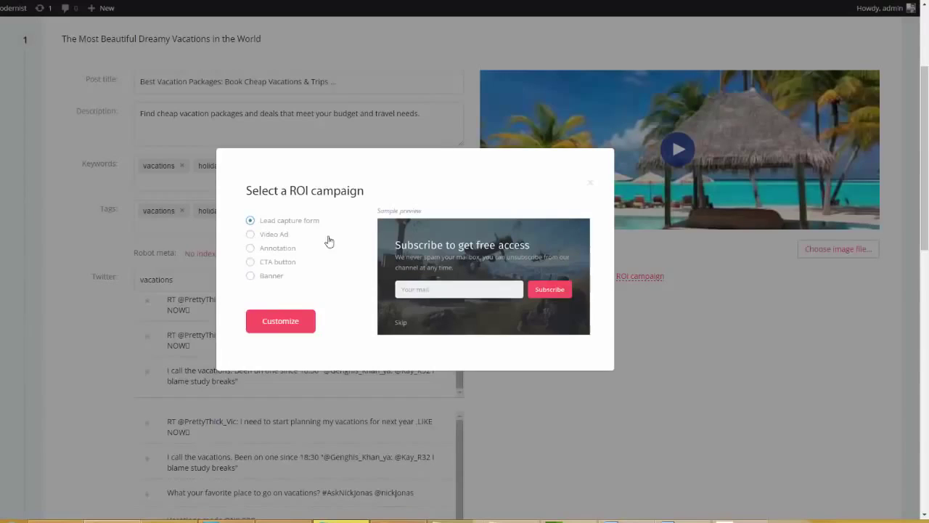
click(280, 323)
Replace the lead capture form's headline with "Get Access Now", keeping the default sub-headline and button text.
triple_click(283, 146)
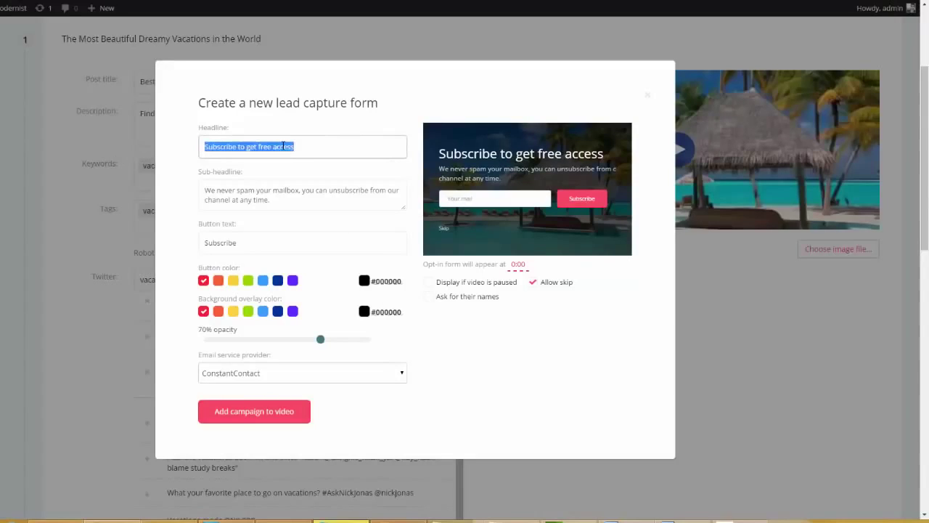
text(Get A)
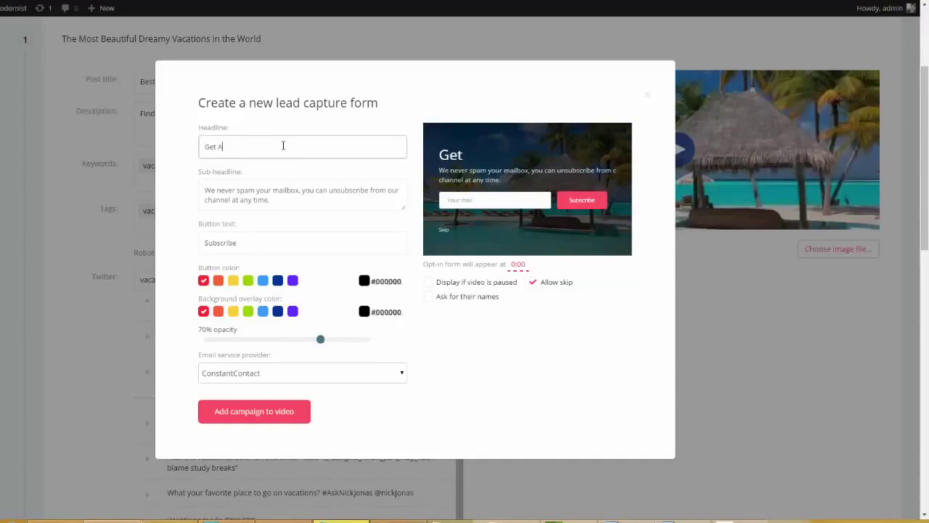
text(ccess Now)
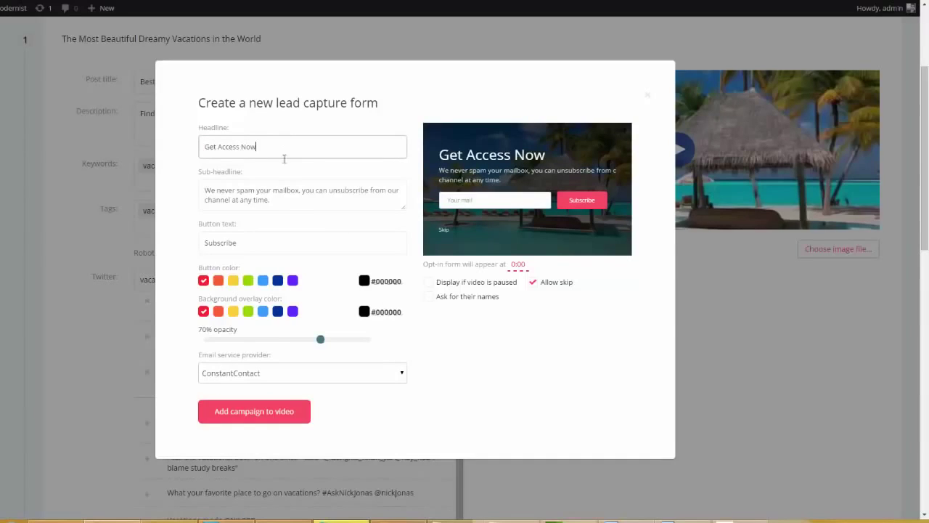
click(279, 192)
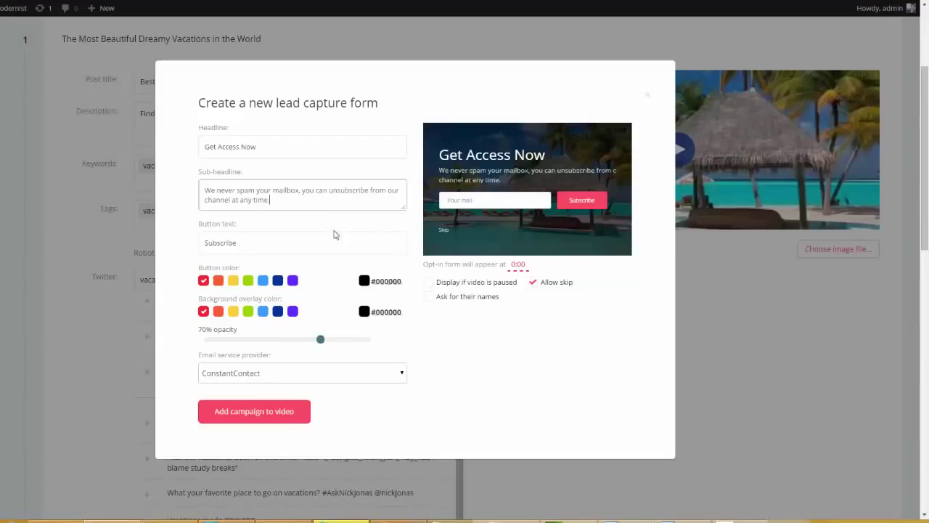
drag(252, 244, 195, 241)
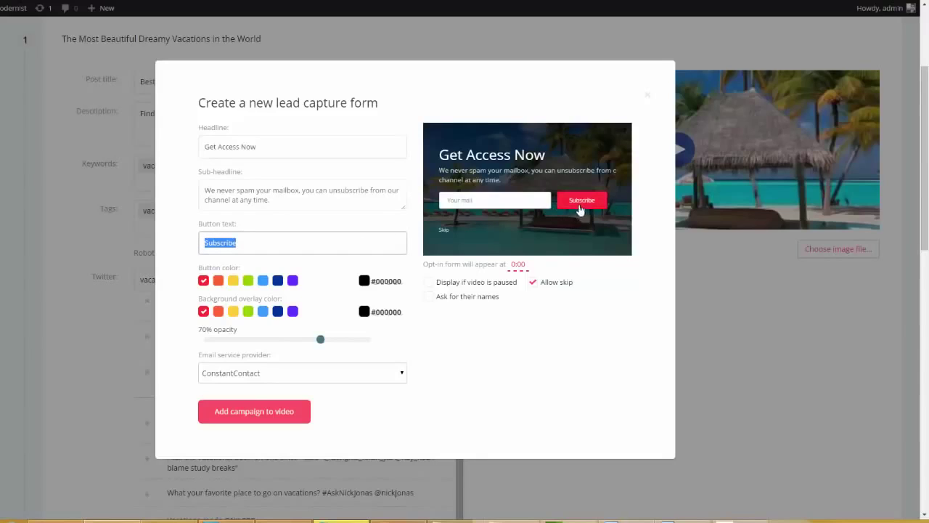
Set the lead capture form's button color to green and its background overlay color to purple.
click(218, 281)
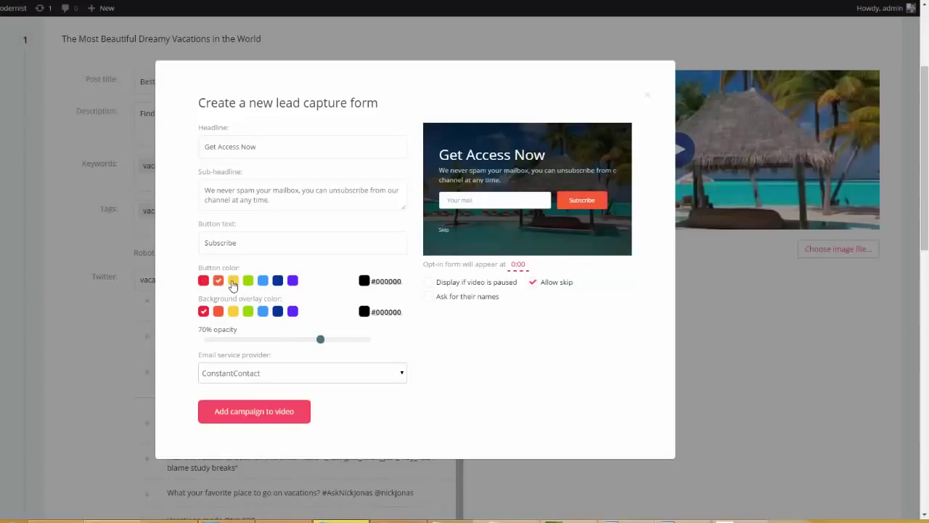
click(233, 280)
click(249, 280)
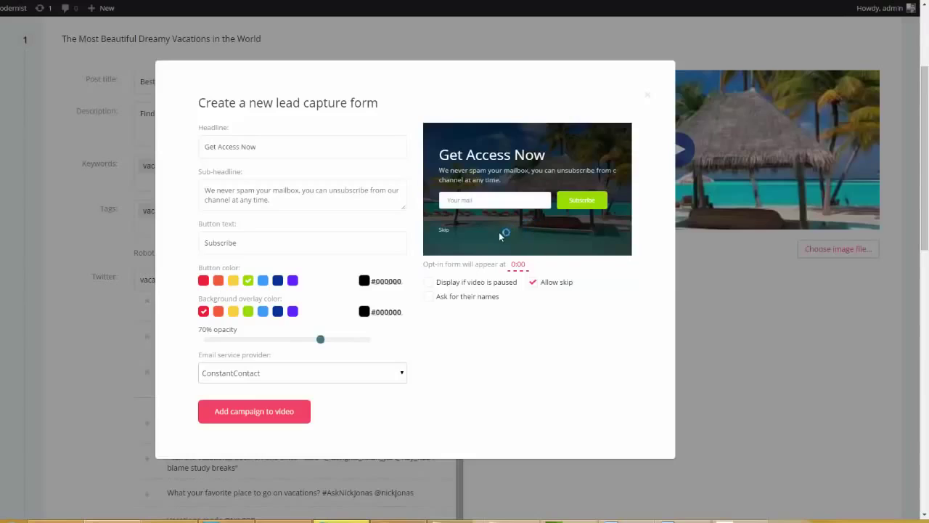
click(234, 312)
click(218, 312)
click(204, 312)
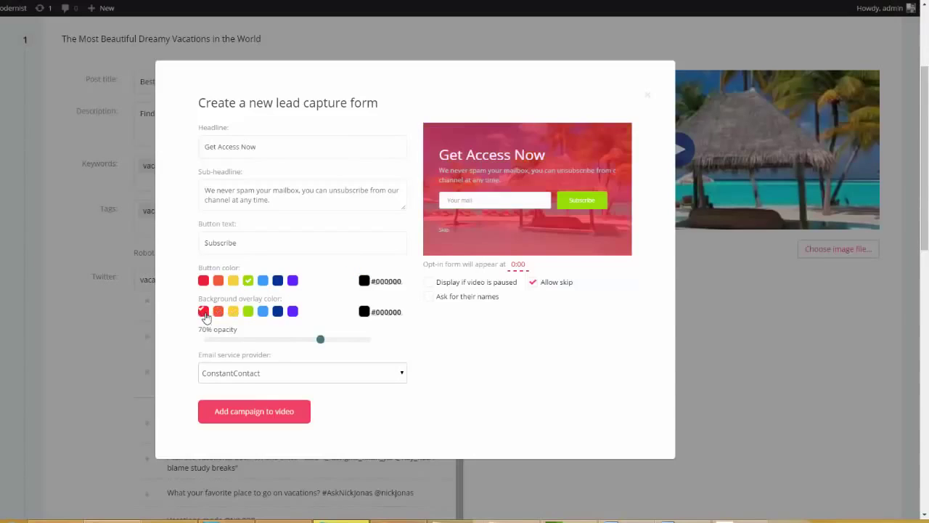
click(293, 312)
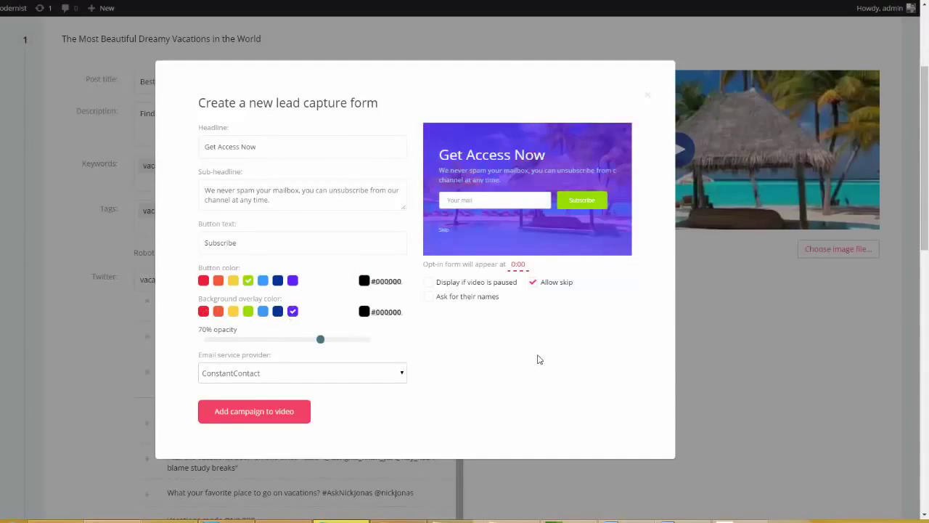
Check the email service provider choices and set the opt-in form to appear at 0:5 in the video.
click(403, 375)
click(403, 374)
click(520, 265)
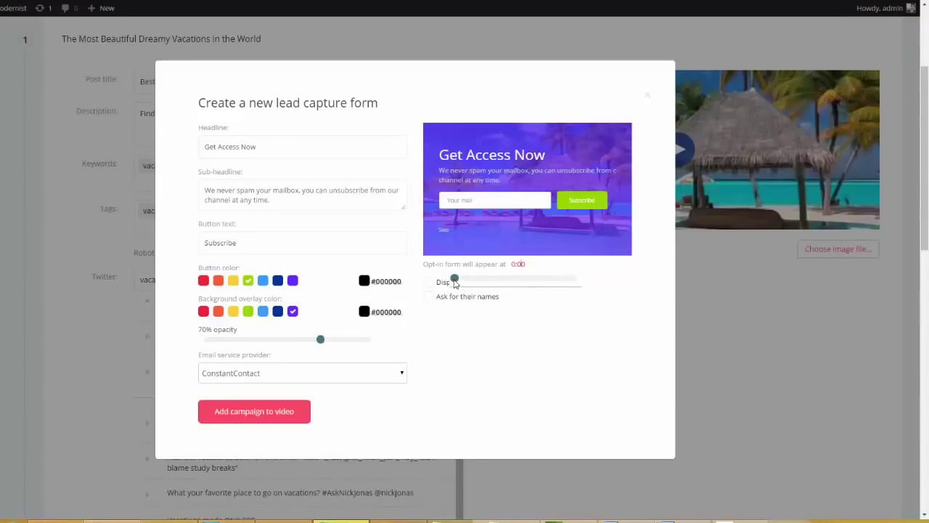
drag(455, 281, 469, 284)
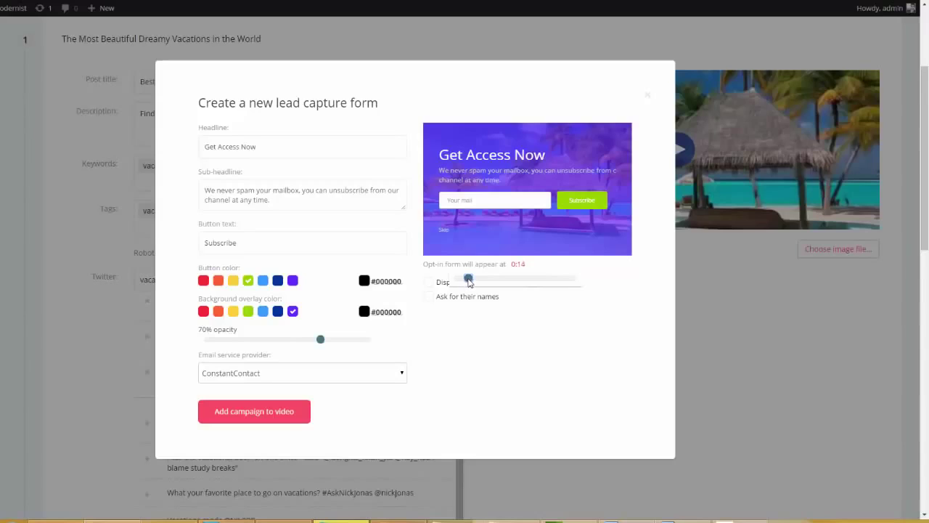
click(556, 333)
click(522, 266)
drag(472, 282, 465, 285)
click(528, 348)
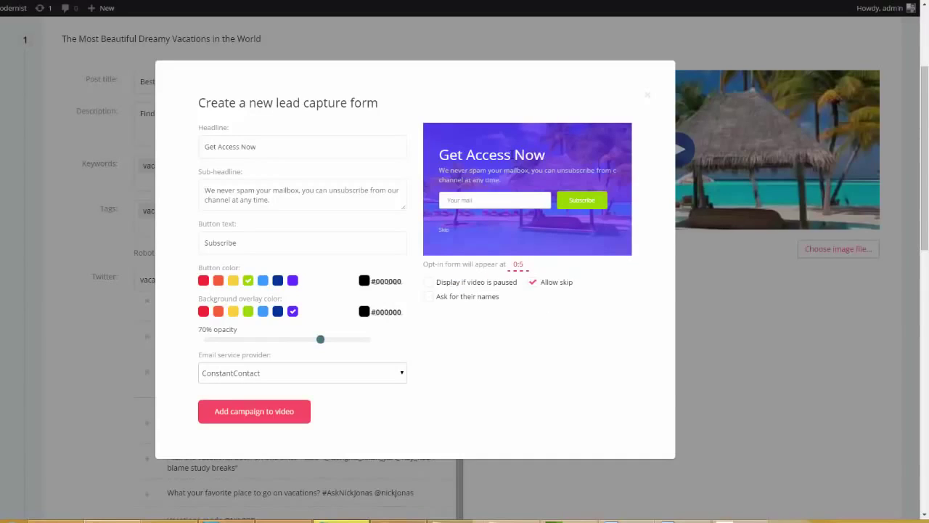
Make the form display if the video is paused, disallow skipping, and add the lead capture campaign to the video.
click(429, 282)
click(428, 299)
click(428, 299)
click(534, 283)
click(531, 285)
click(532, 285)
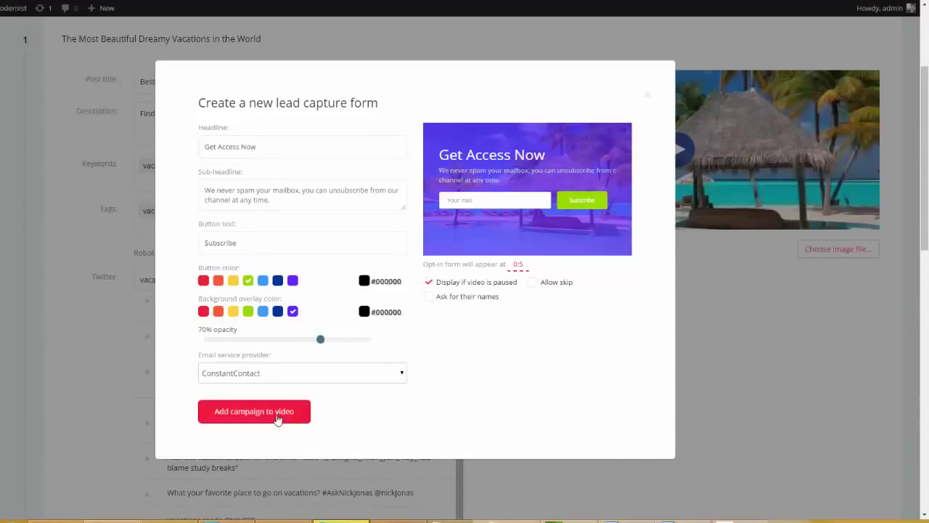
click(254, 411)
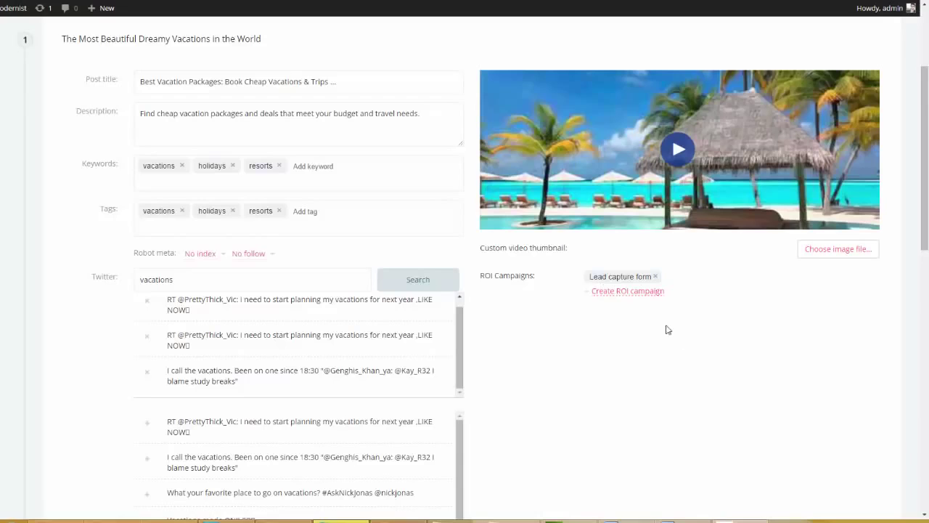
click(642, 297)
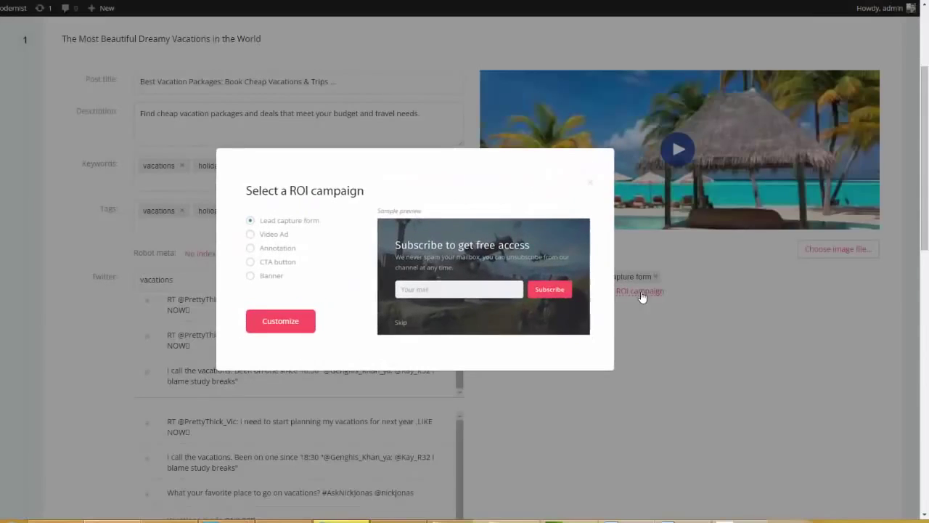
click(251, 235)
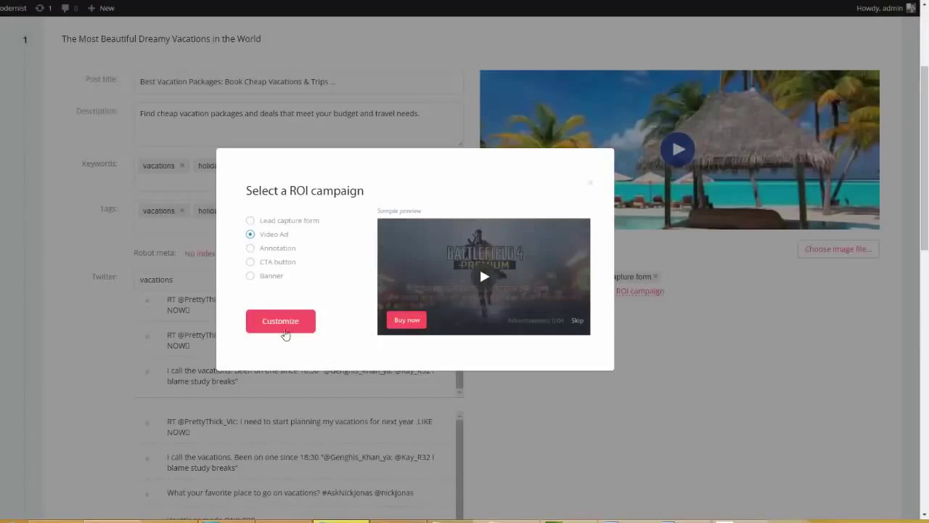
click(284, 326)
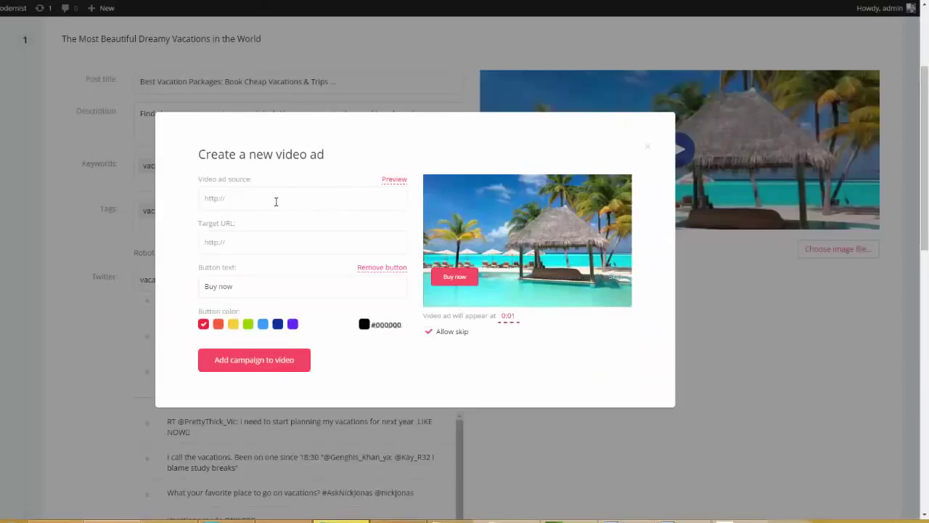
click(262, 201)
text(https://www.youtube.com/watch?v=zia7oC8mC48)
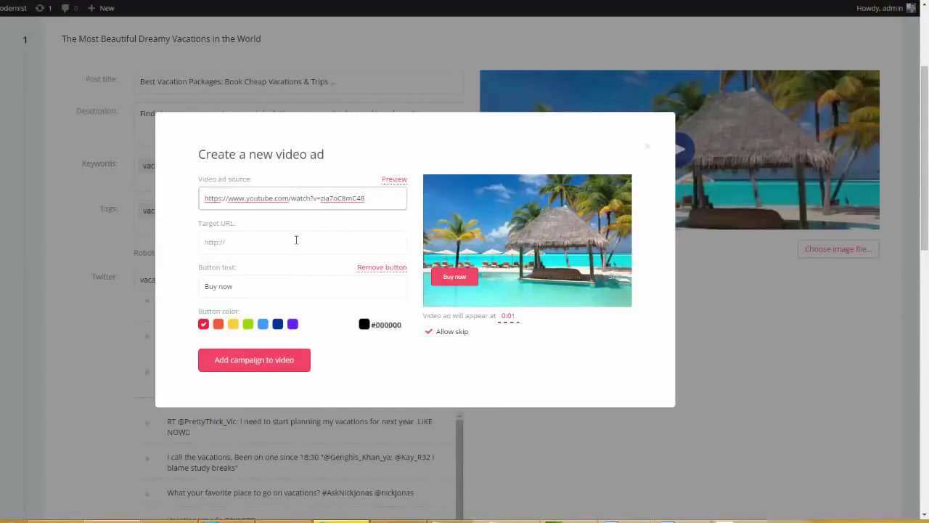
Set the video ad's target URL to myvacationpackages.com and its button text to "Book Your Vacation".
click(342, 238)
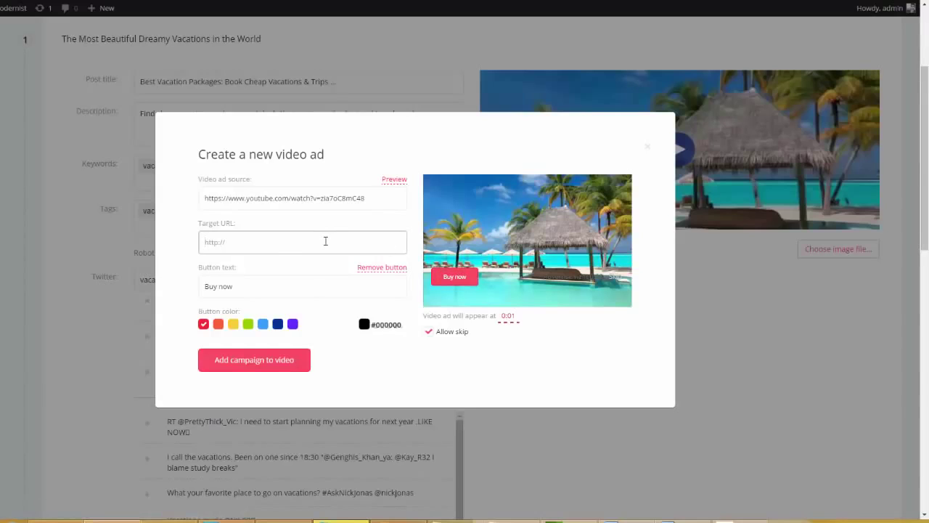
text(myvacationpackages.com)
drag(265, 290, 170, 293)
text(B)
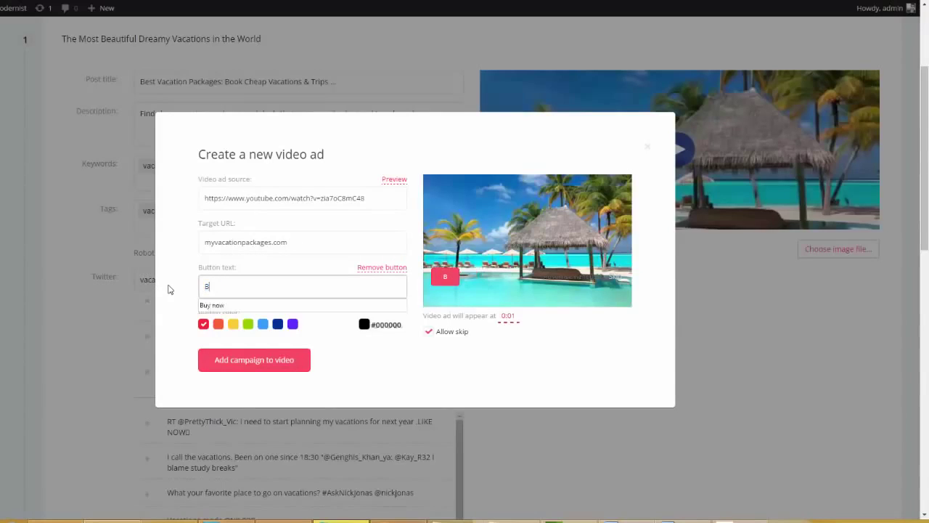
text(ook Your Vacations)
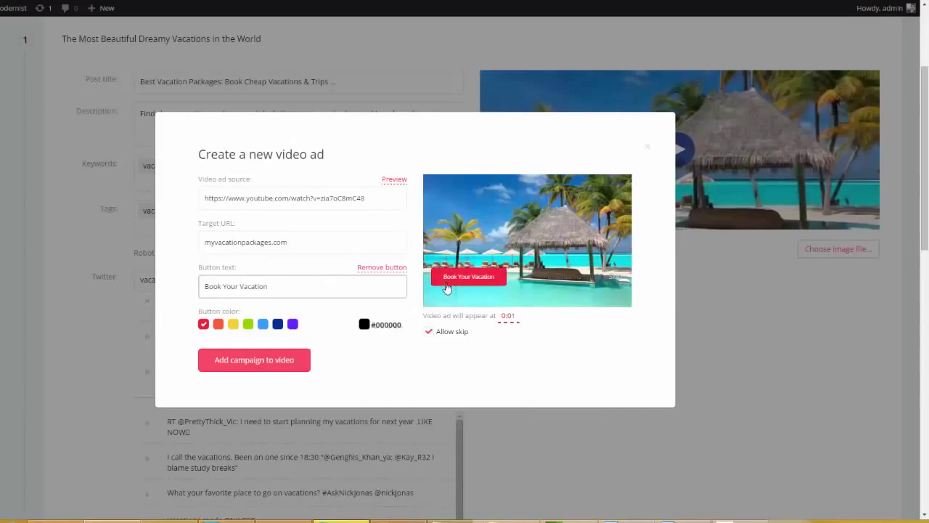
Make the video ad's button orange, keep skipping allowed, and add the ad campaign to the video.
click(219, 324)
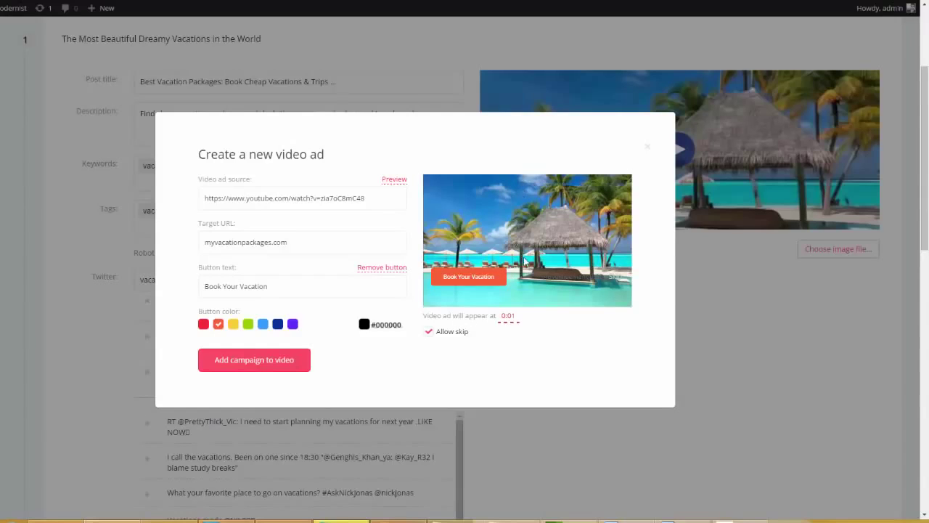
click(508, 317)
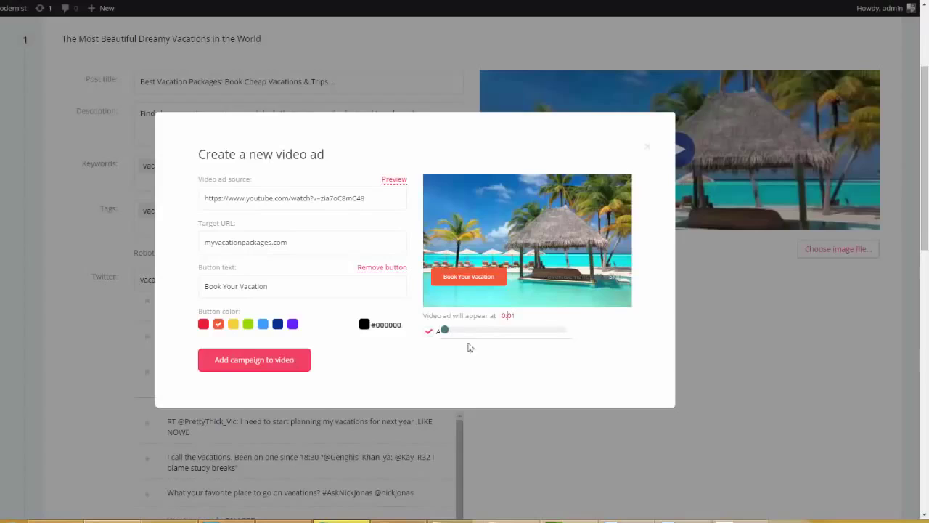
click(484, 361)
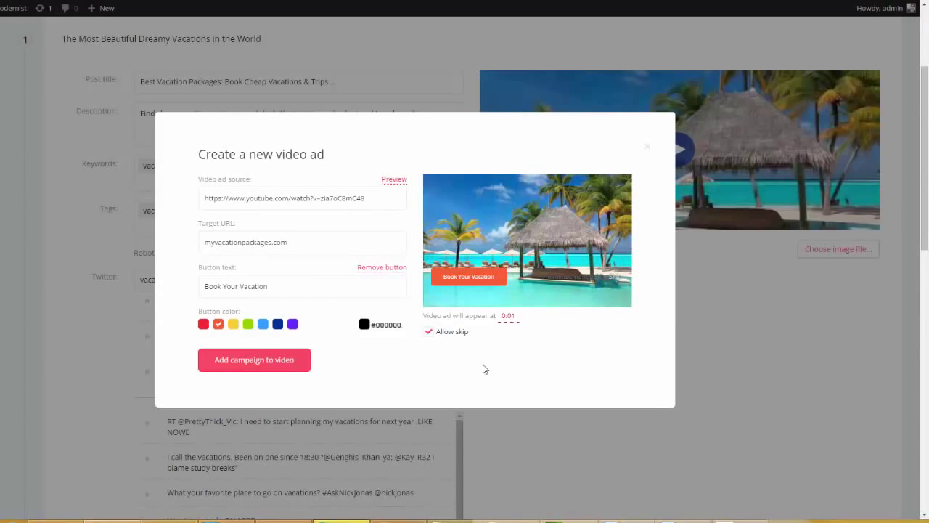
click(427, 332)
click(429, 333)
click(274, 364)
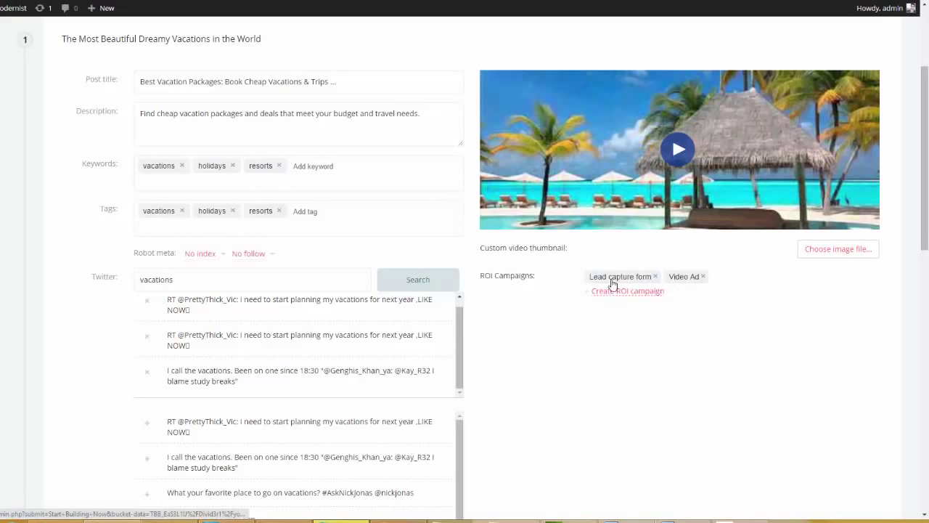
Review the available ROI campaign types without adding another one, and proceed to the authority stage.
click(654, 292)
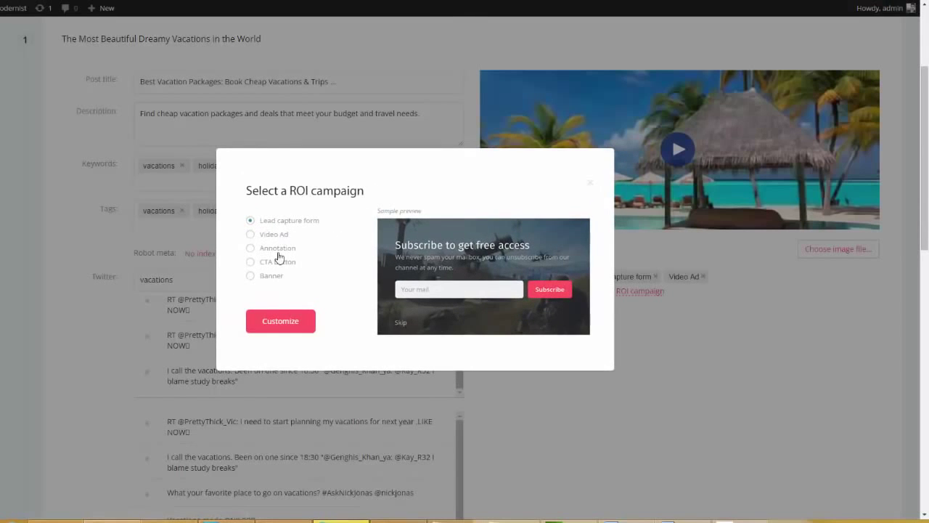
click(590, 183)
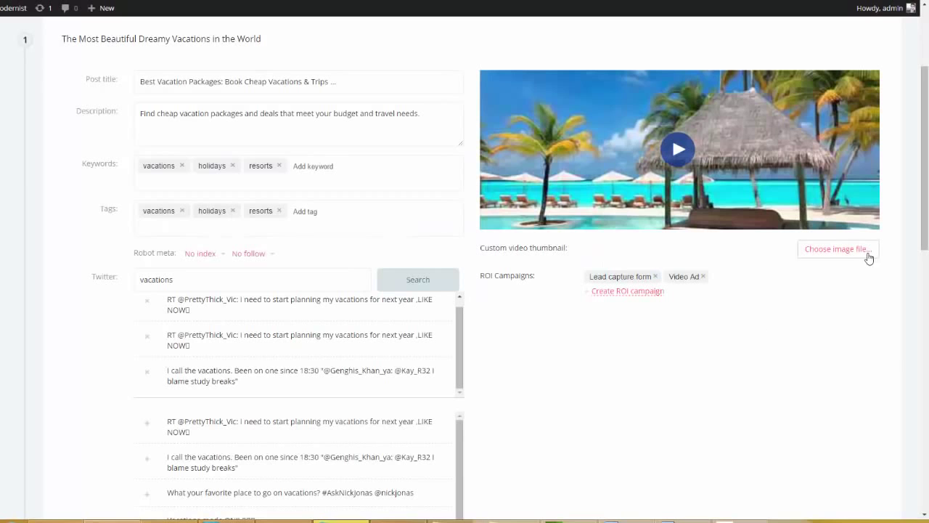
scroll(908, 290, down, 10)
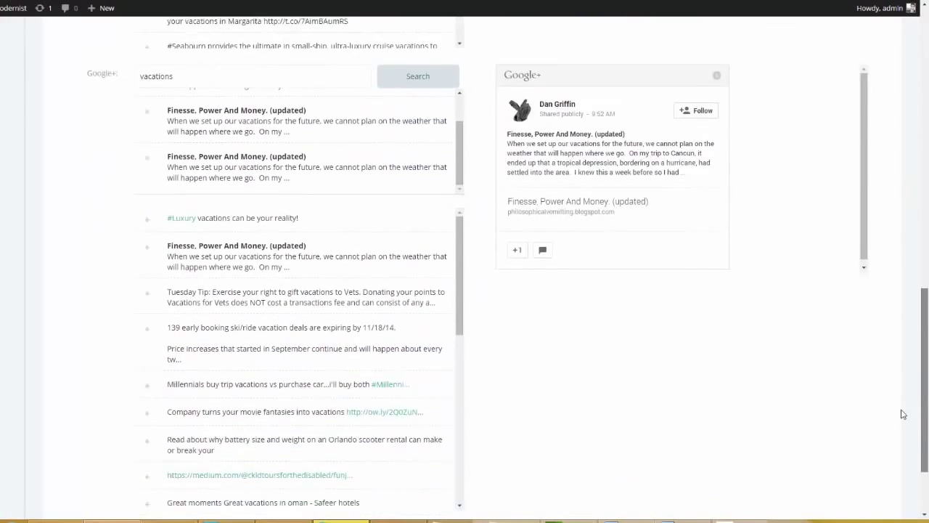
click(845, 496)
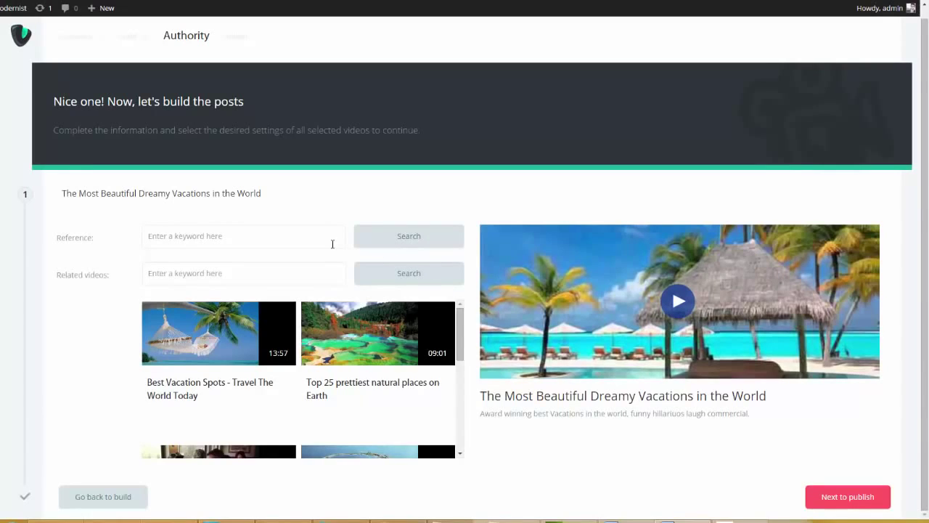
Search the references for "vacations" and add the Hotwire result "Cheap Vacation Packages & Deals" to the post.
click(311, 235)
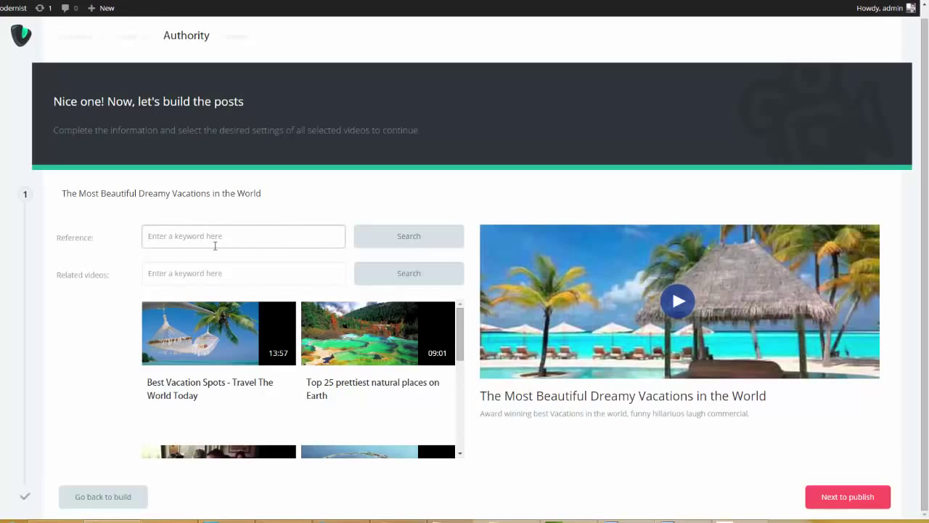
text(vacations)
click(379, 237)
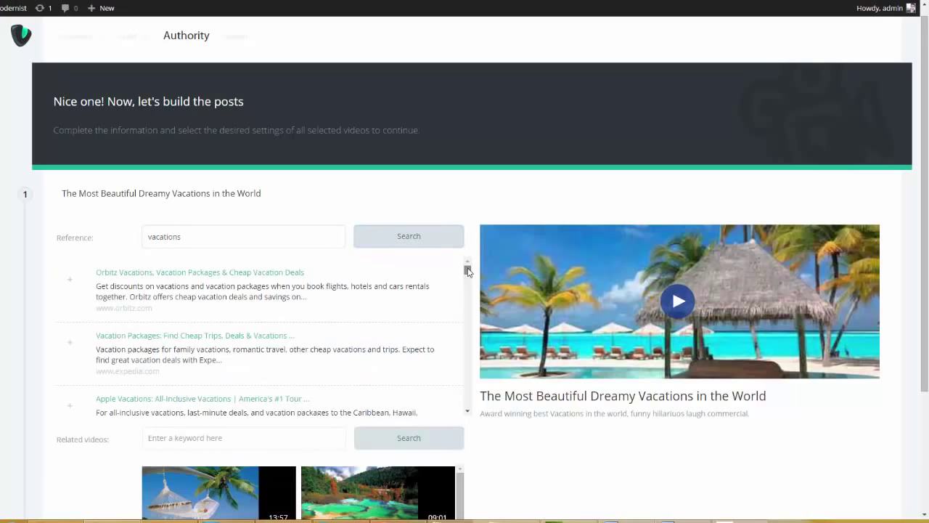
scroll(468, 271, down, 1)
scroll(468, 271, up, 1)
scroll(467, 273, down, 1)
drag(467, 272, 460, 296)
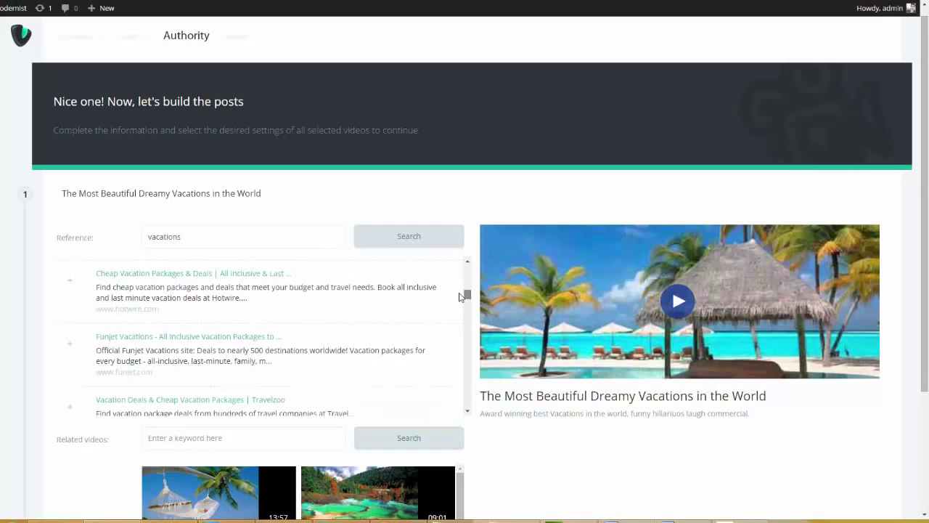
click(69, 282)
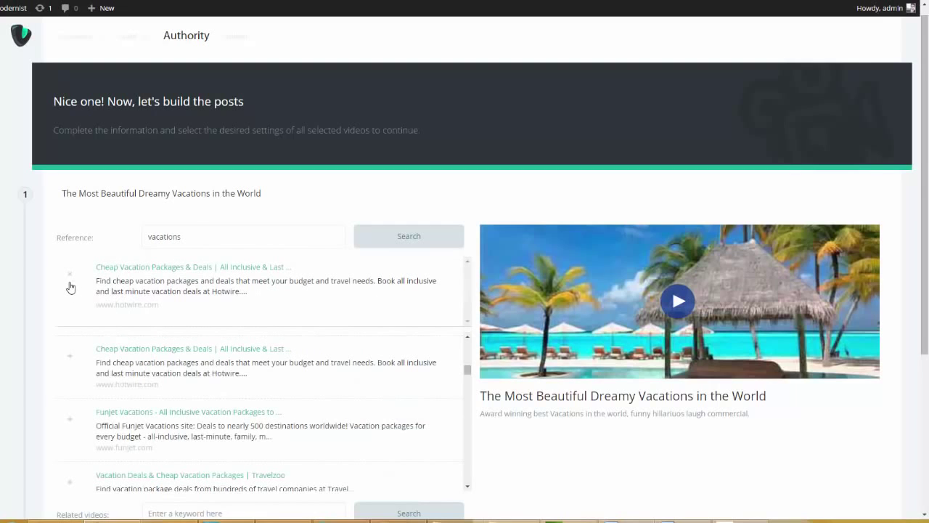
click(74, 358)
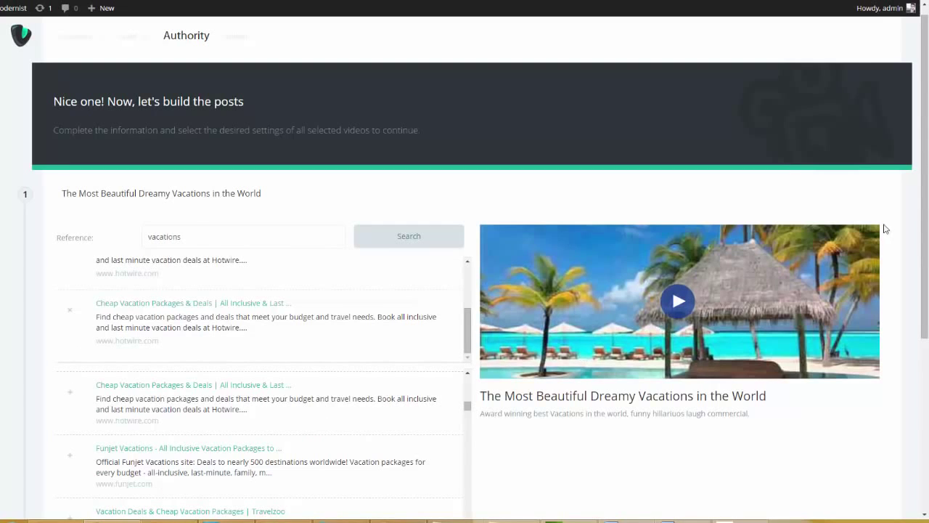
Search the related videos for "vacations".
drag(923, 208, 894, 328)
click(238, 324)
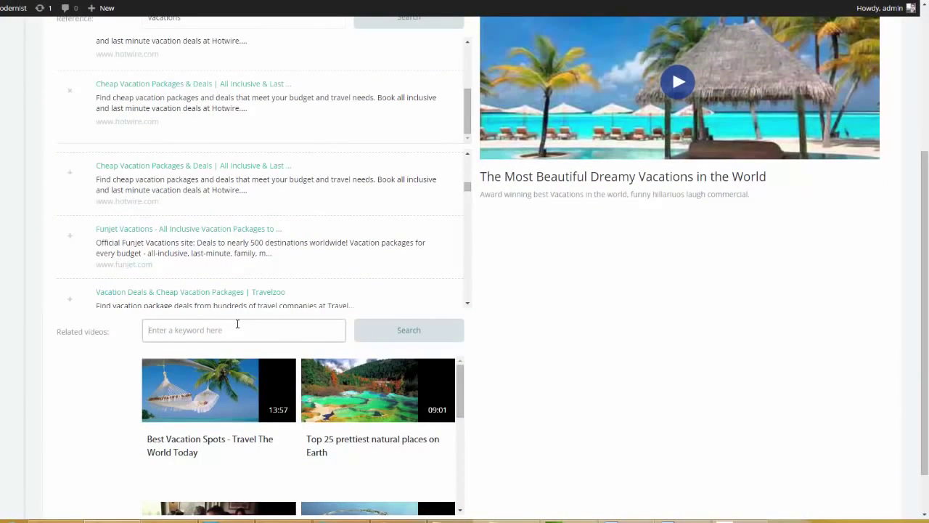
text(vacations)
click(410, 328)
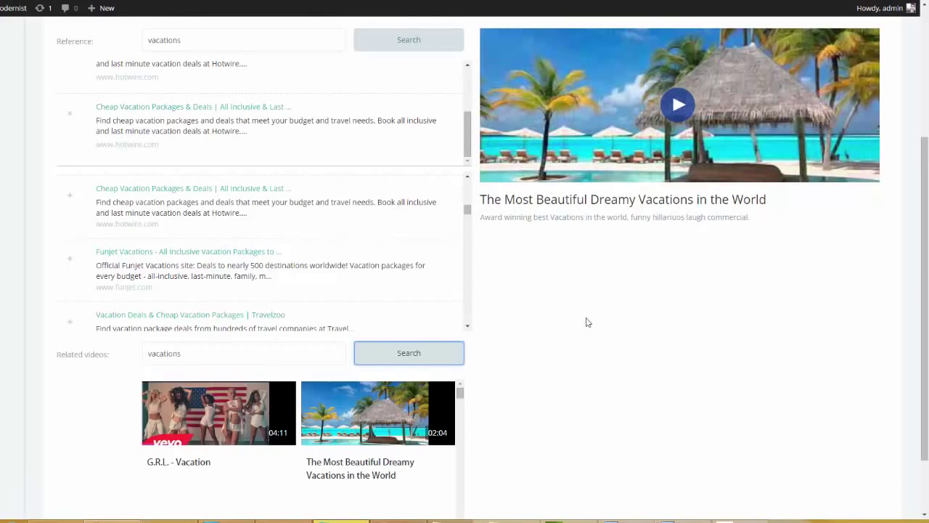
Add "I'm On Vacation (Song)", "8 Dream Vacations You Can Actually Afford" and "Fantasy Vacations by Adult Vacation Parties" as related videos.
drag(923, 290, 909, 353)
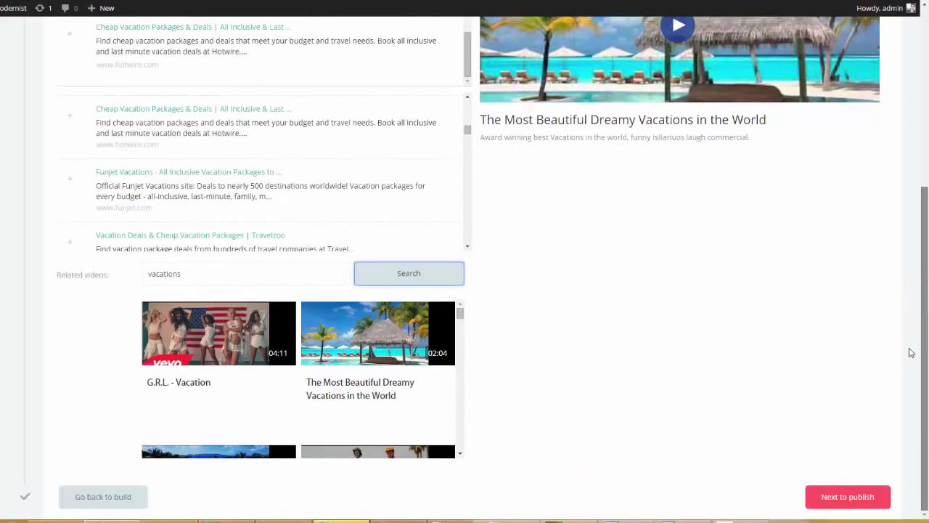
click(464, 310)
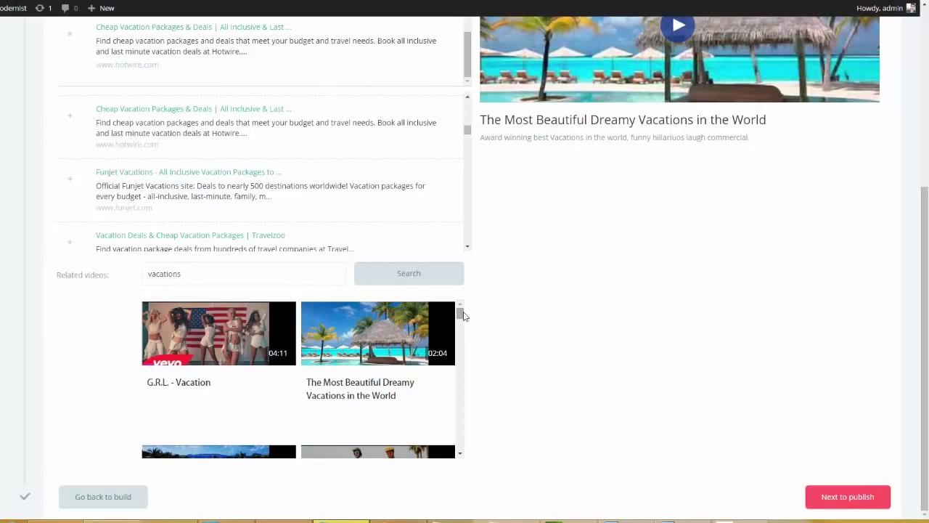
scroll(460, 319, down, 2)
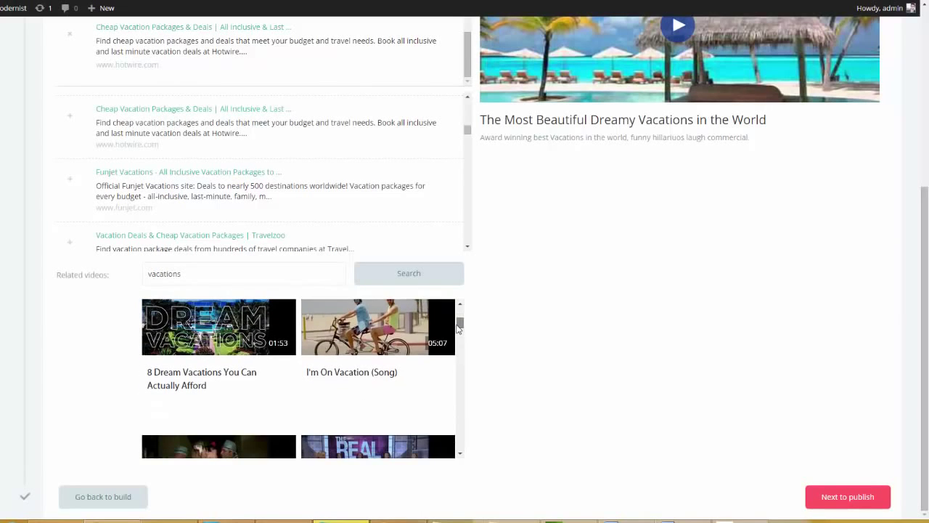
click(411, 335)
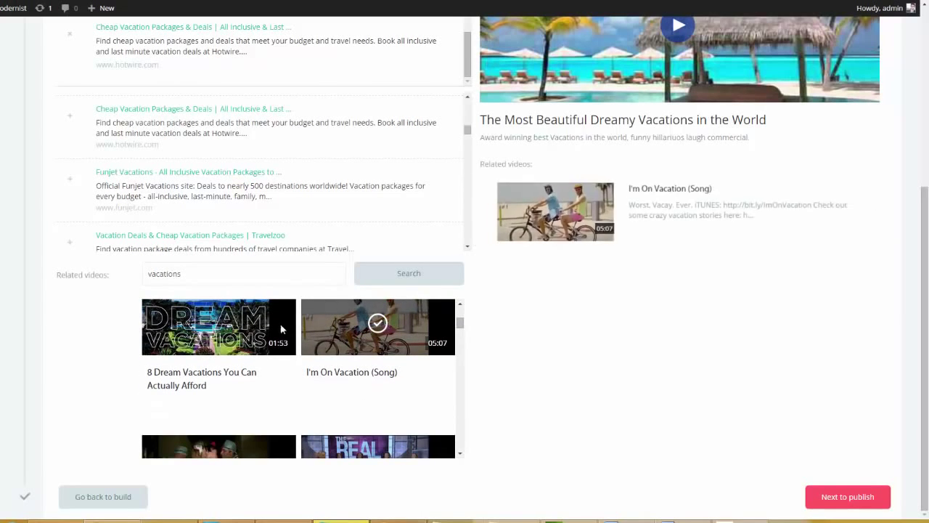
click(218, 327)
click(214, 444)
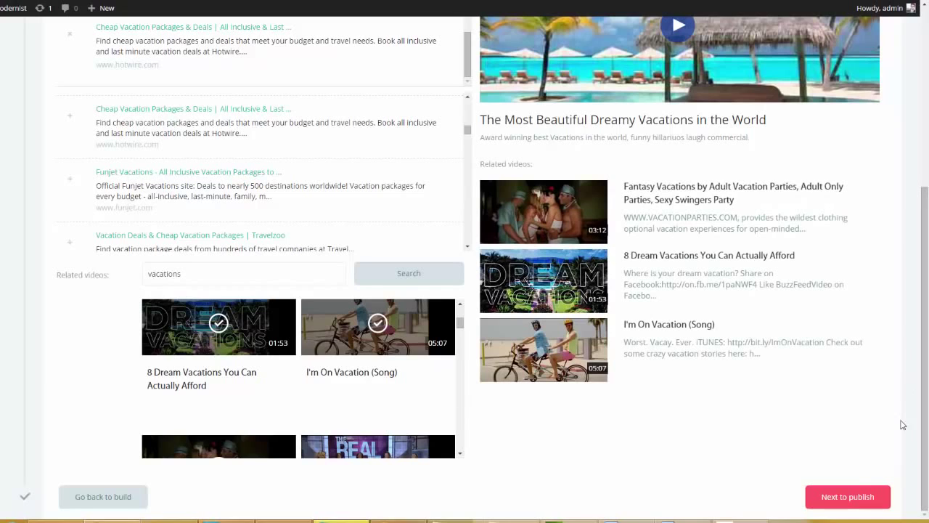
Proceed to the publishing stage and assign the post to Test category.
click(845, 498)
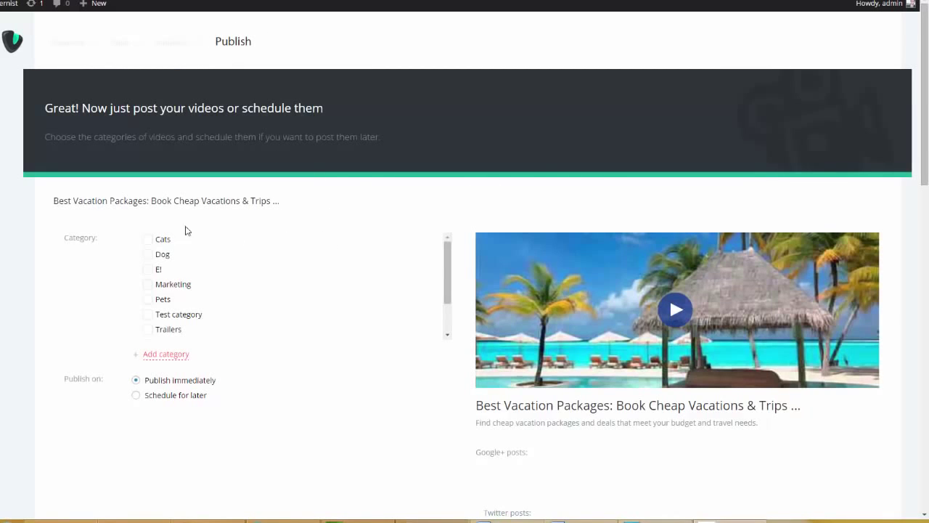
click(149, 316)
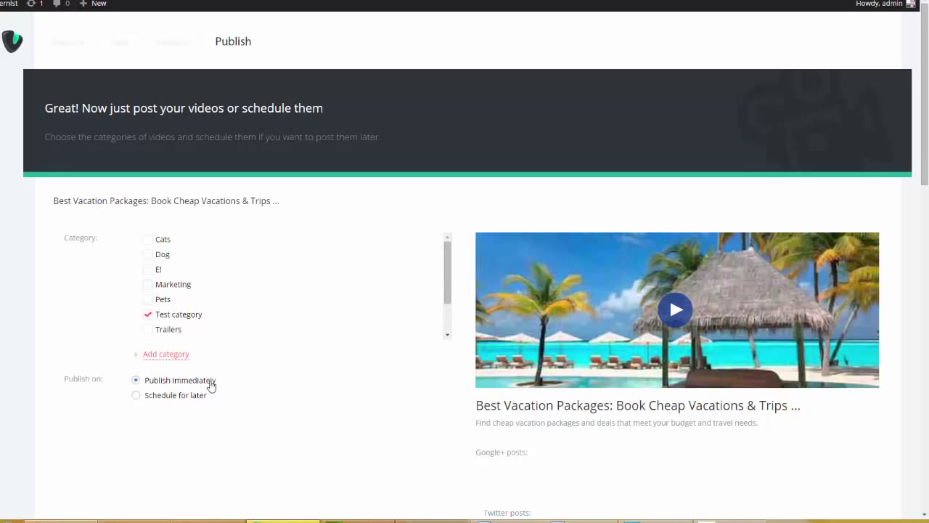
click(137, 397)
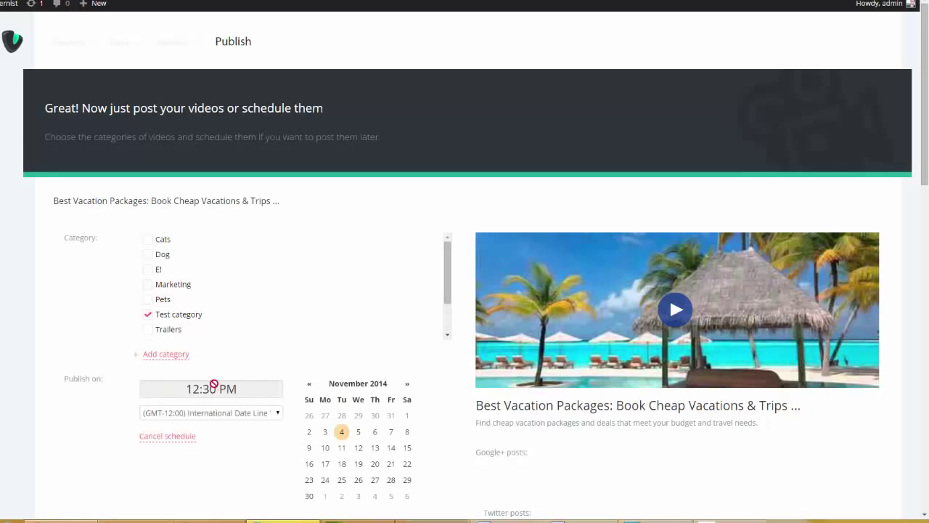
scroll(450, 303, down, 2)
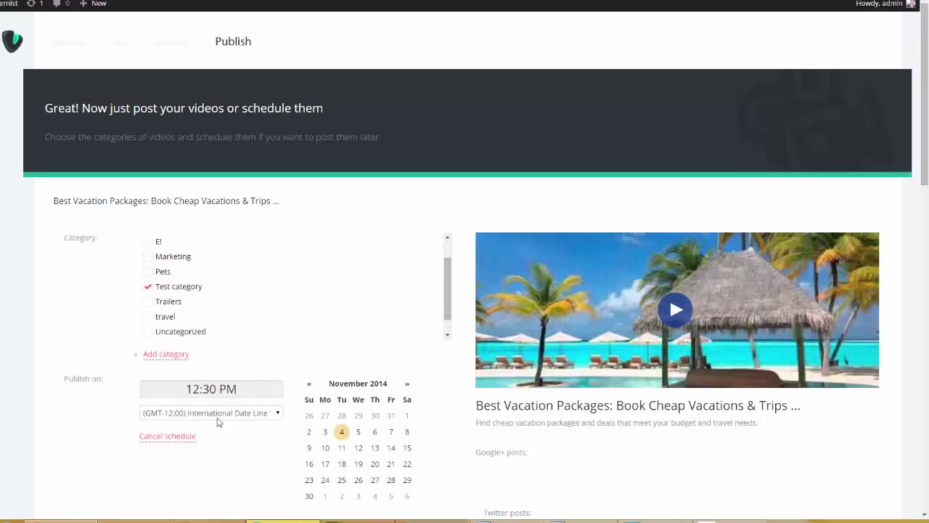
click(173, 436)
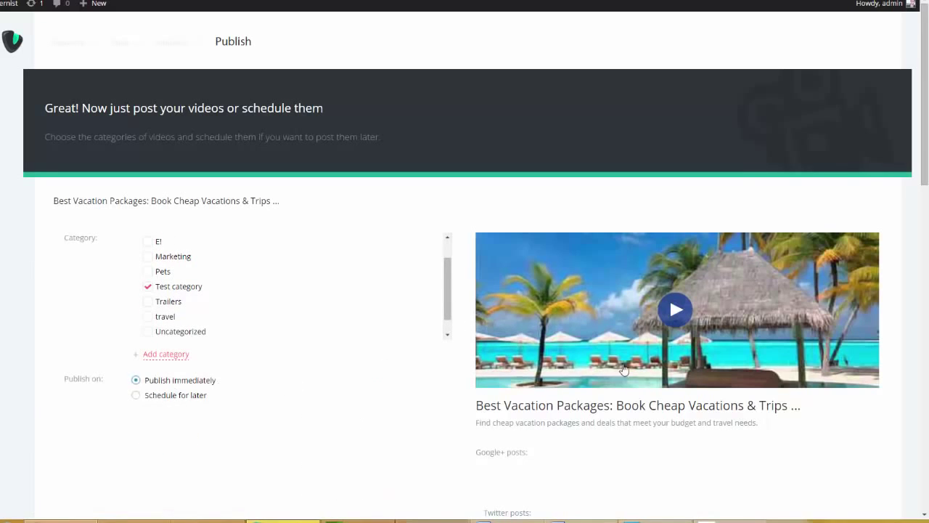
Review the post preview down to its references and related videos, and finish by publishing the post immediately.
drag(917, 183, 884, 431)
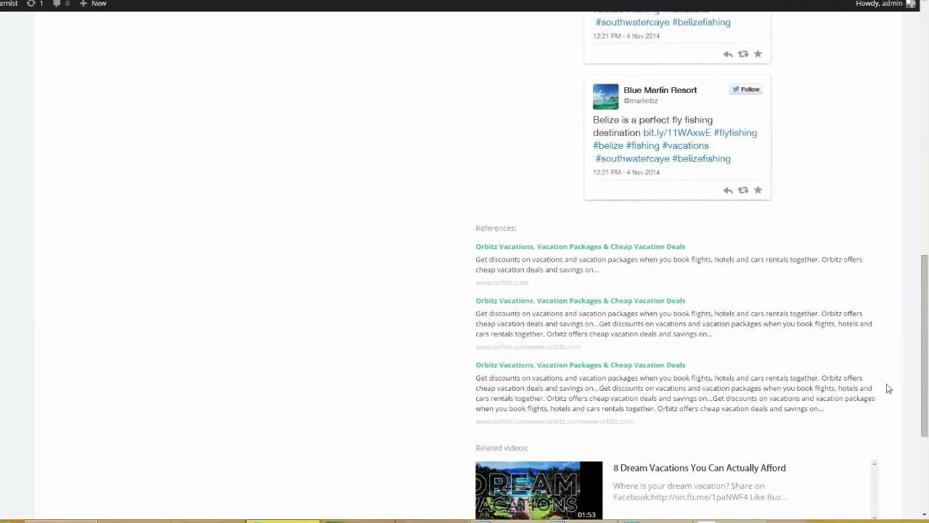
drag(926, 364, 908, 460)
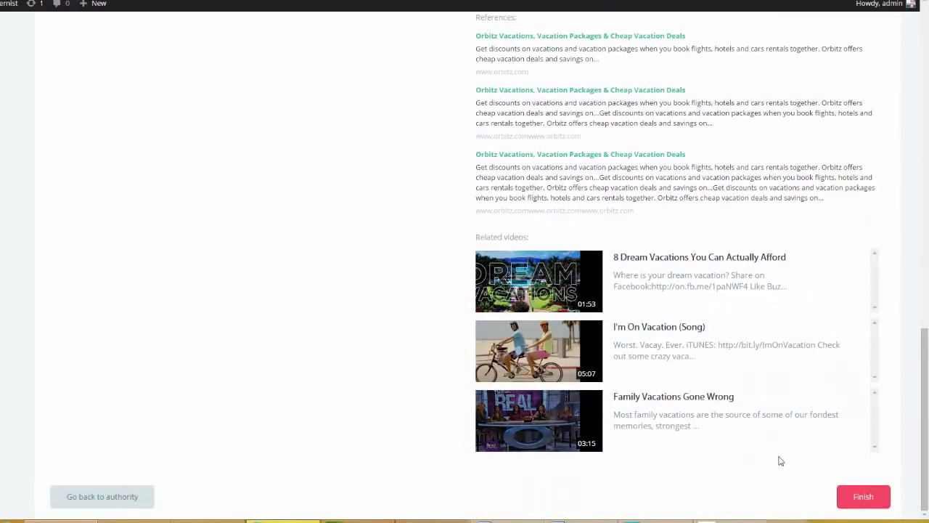
click(862, 502)
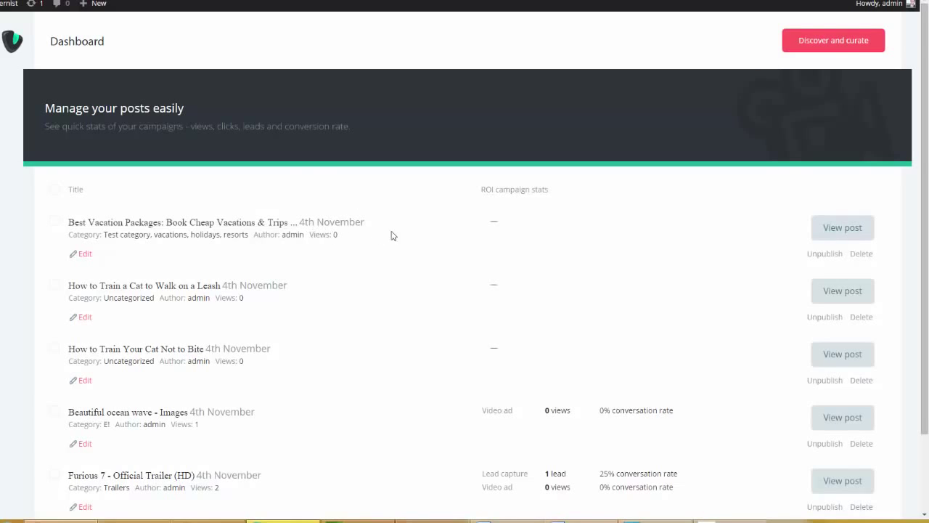
Open the published Best Vacation Packages post and examine its video, share buttons, embedded tweets and related videos.
click(841, 229)
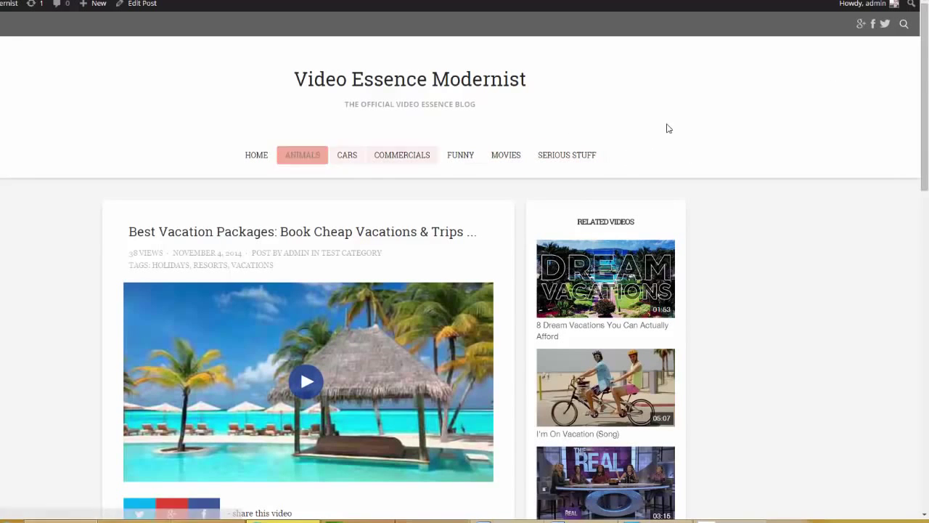
scroll(913, 73, down, 2)
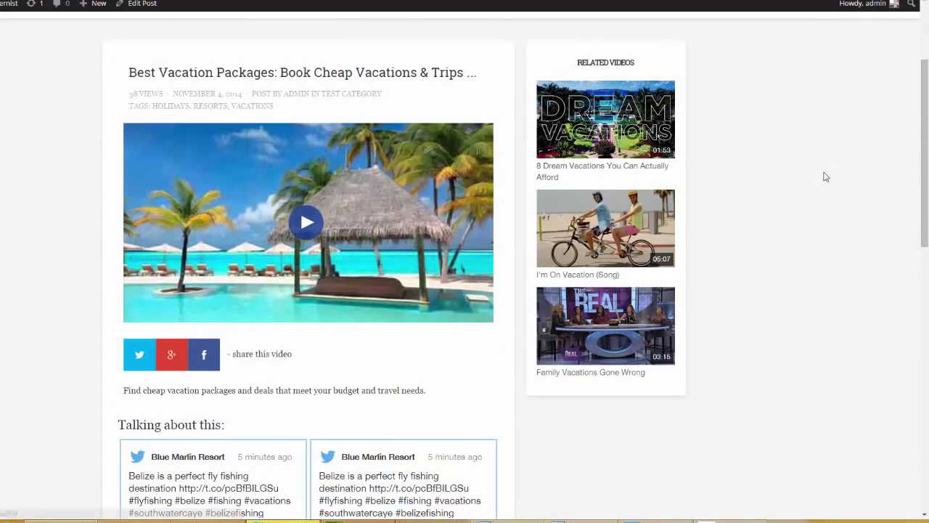
drag(921, 148, 921, 197)
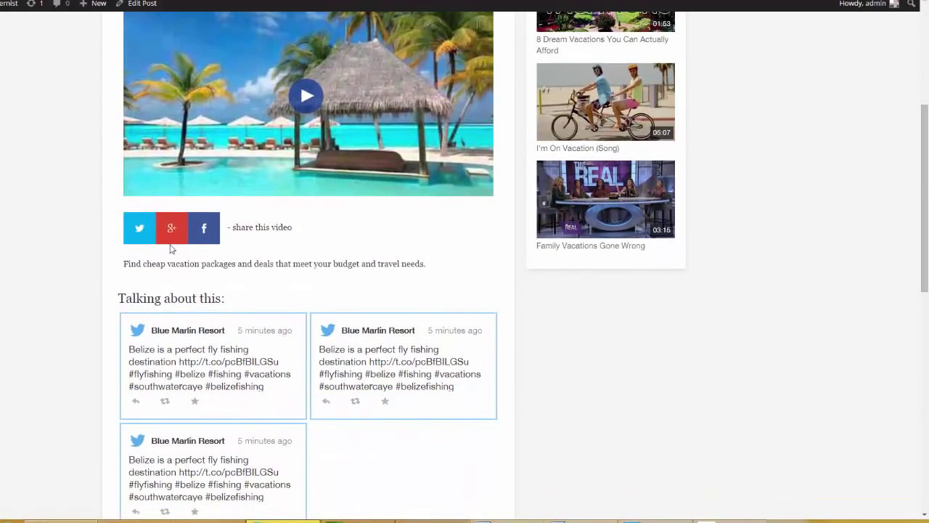
drag(925, 158, 925, 109)
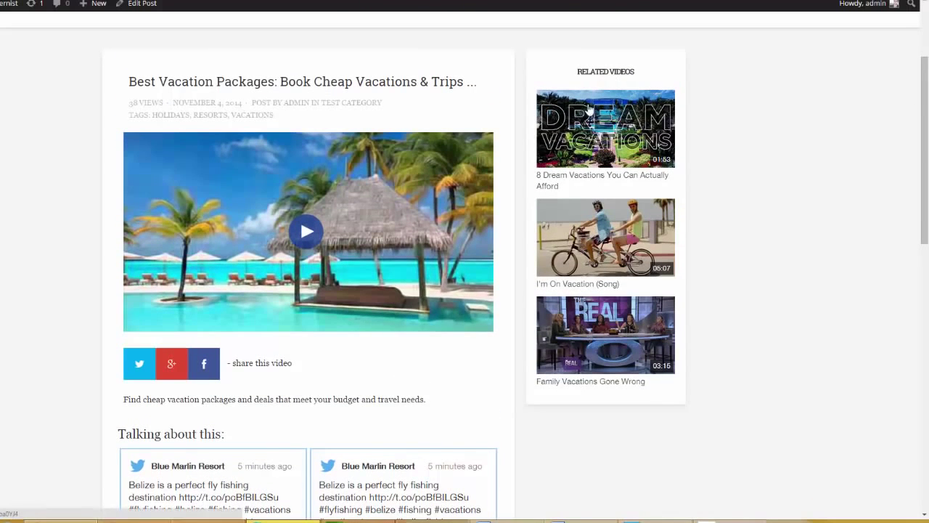
Review the published post's social posts and references, and play its video, skipping the email opt-in form.
drag(925, 112, 907, 290)
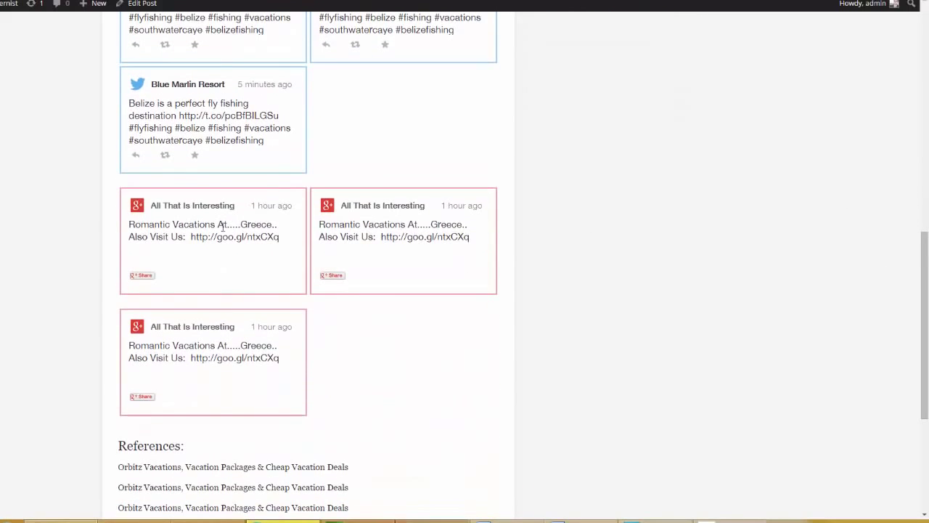
drag(922, 262, 903, 88)
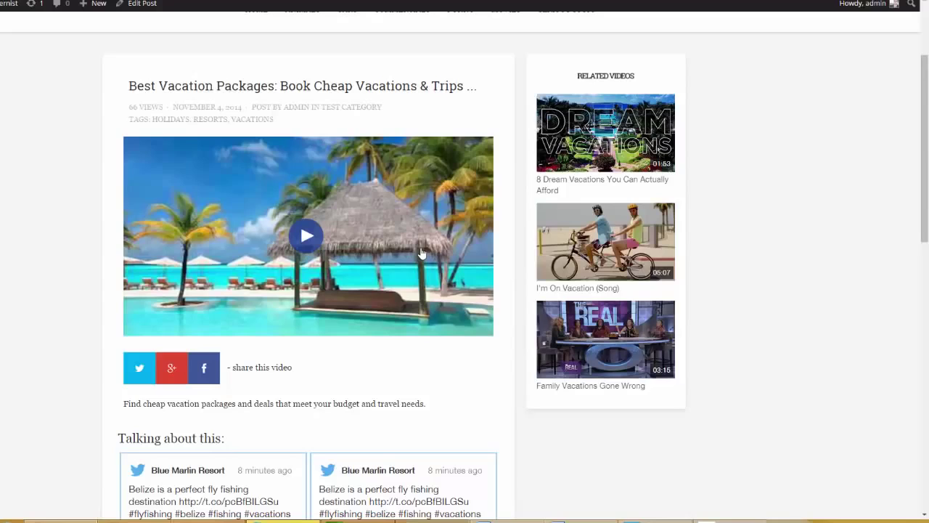
click(305, 236)
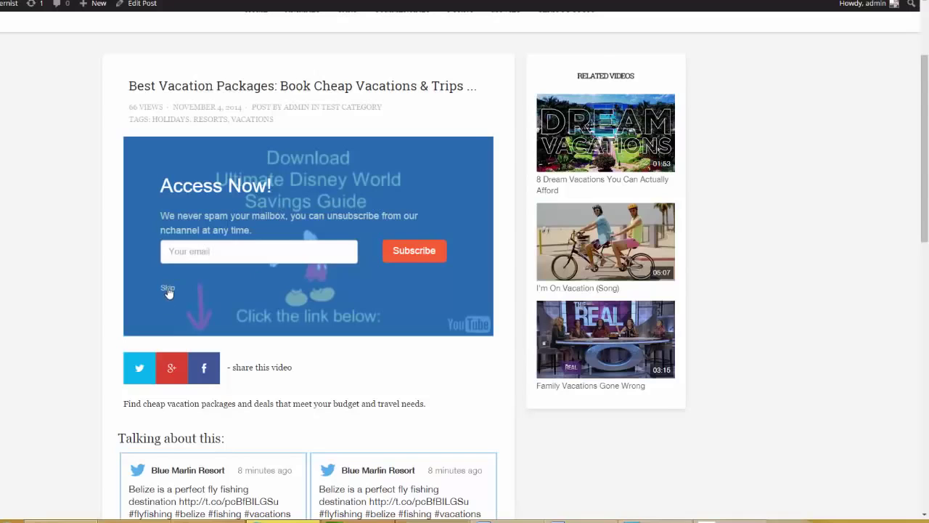
click(168, 289)
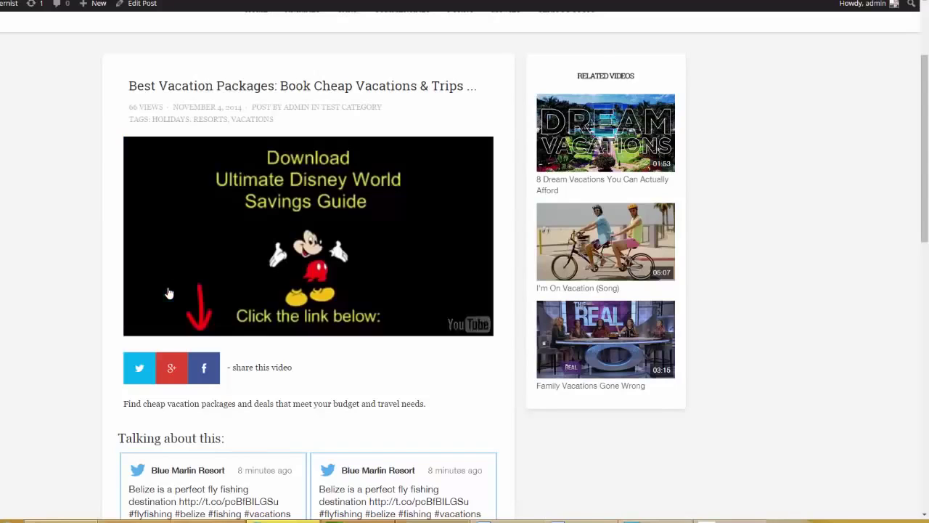
click(341, 235)
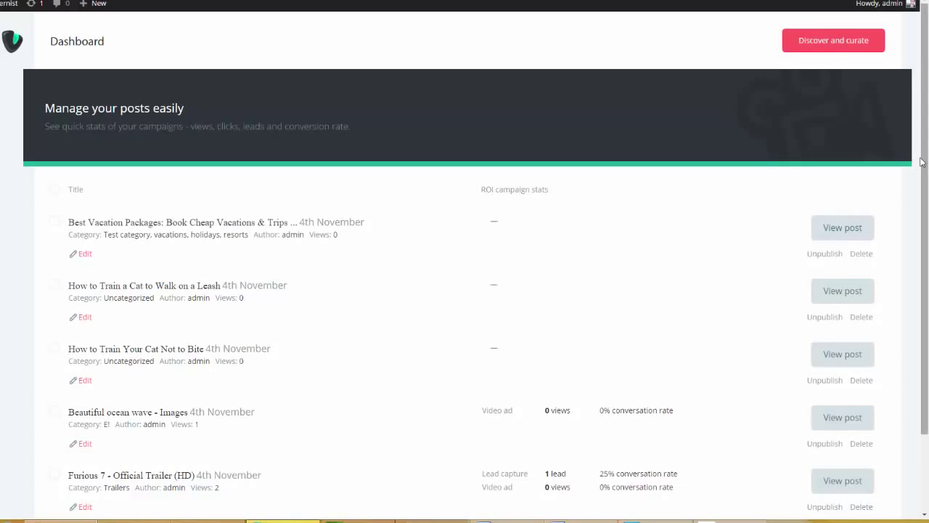
Examine the ROI campaign stats of the posts listed on the dashboard.
drag(923, 161, 927, 215)
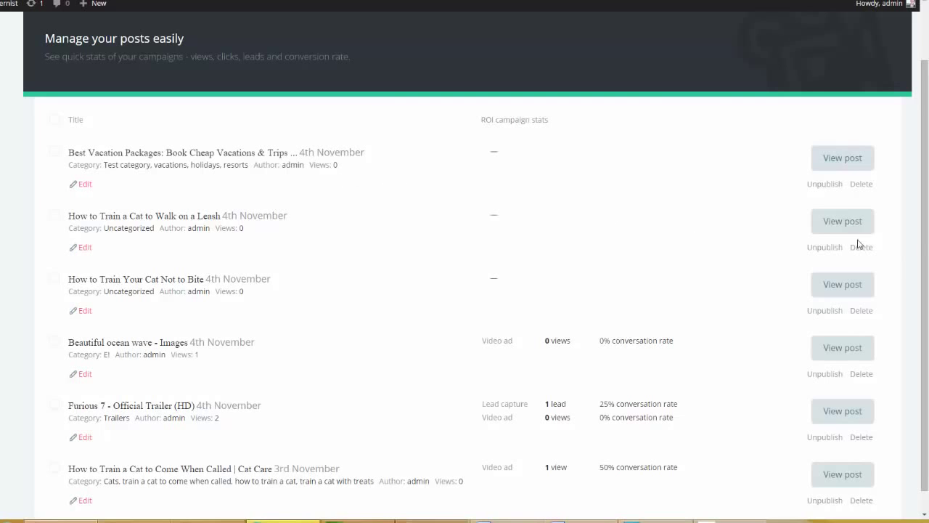
drag(924, 230, 922, 279)
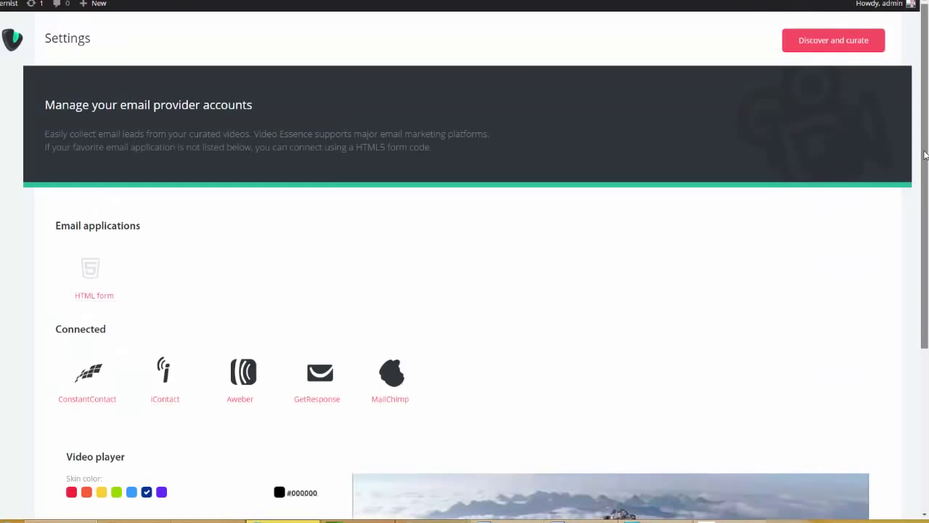
Try the orange, yellow and green video player skins in the plugin settings, and set the skin color to light blue.
scroll(919, 171, down, 2)
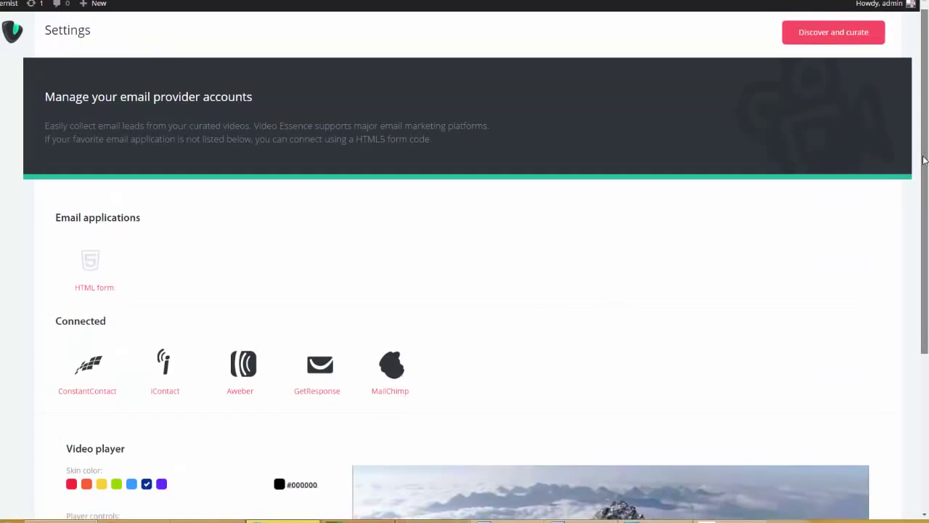
scroll(920, 175, down, 1)
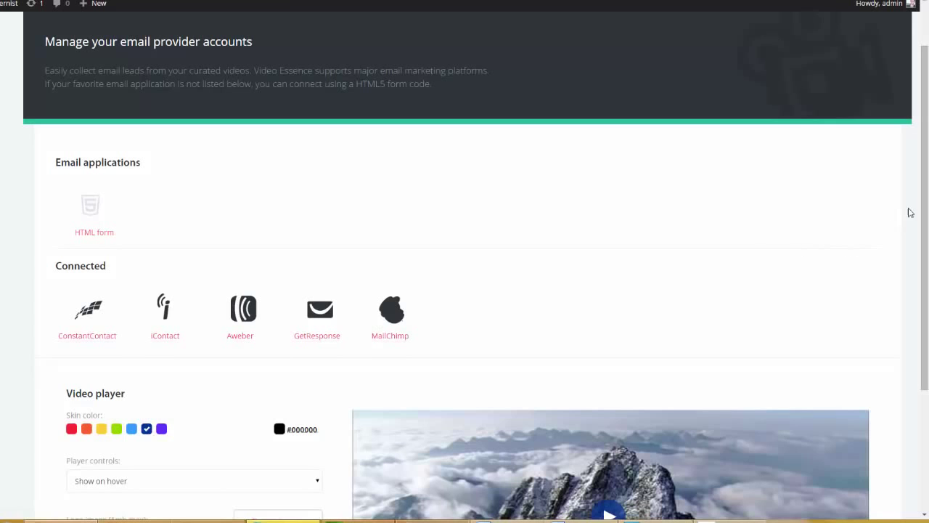
scroll(917, 249, down, 2)
scroll(908, 276, down, 3)
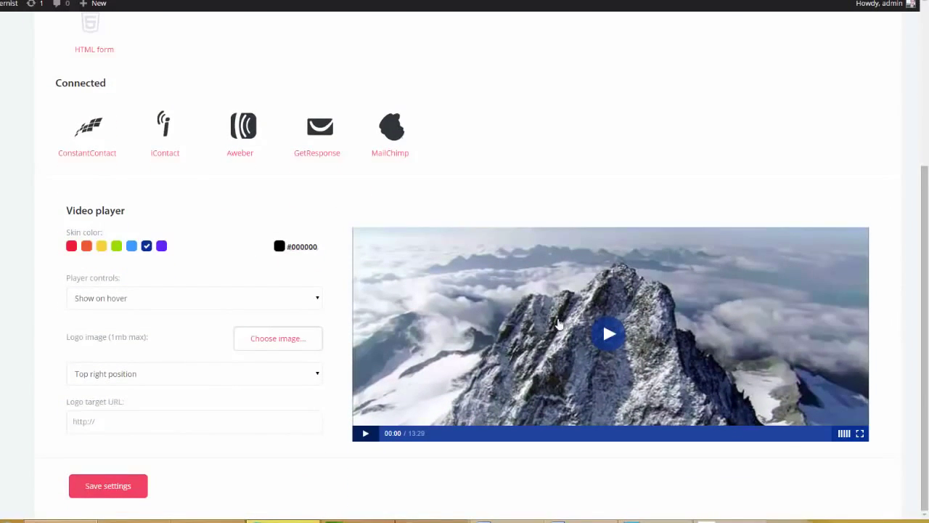
click(87, 245)
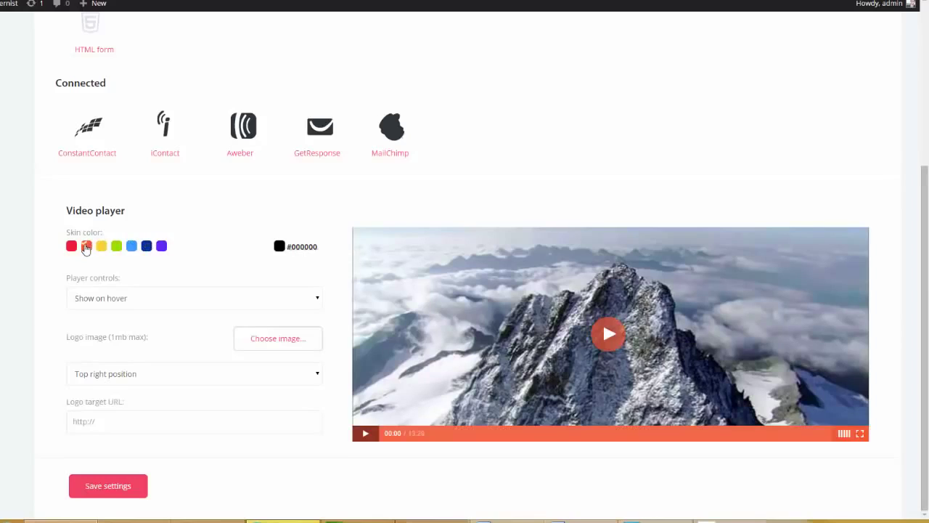
click(100, 247)
click(116, 247)
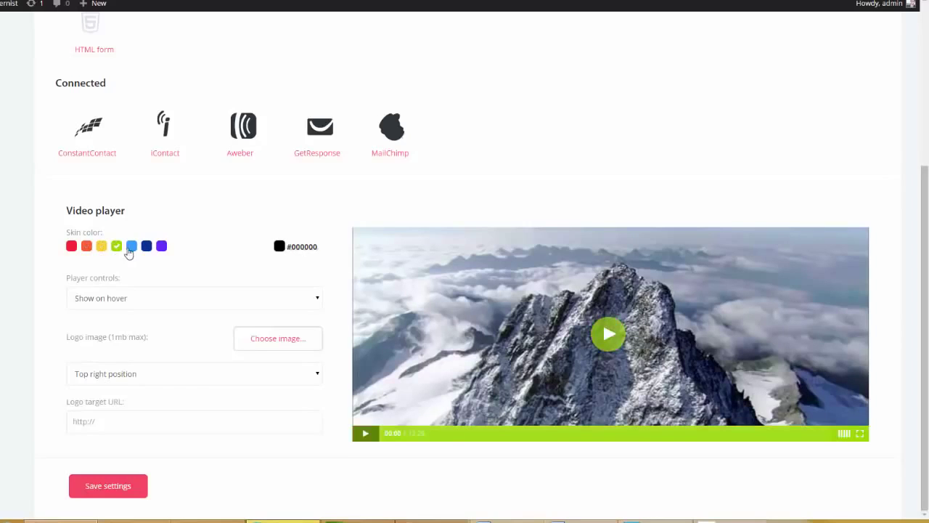
click(132, 246)
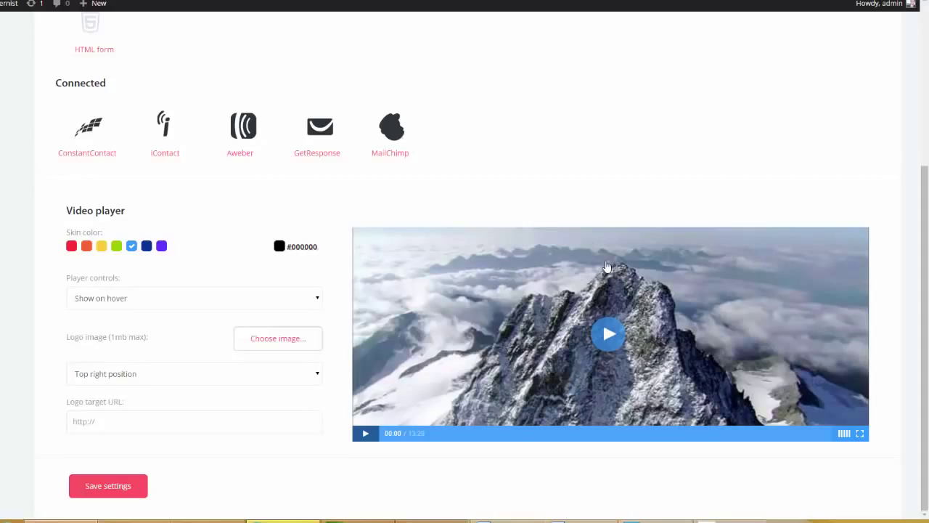
Try the Show on hover and Display always options for the player controls, and set them to Hide.
click(318, 303)
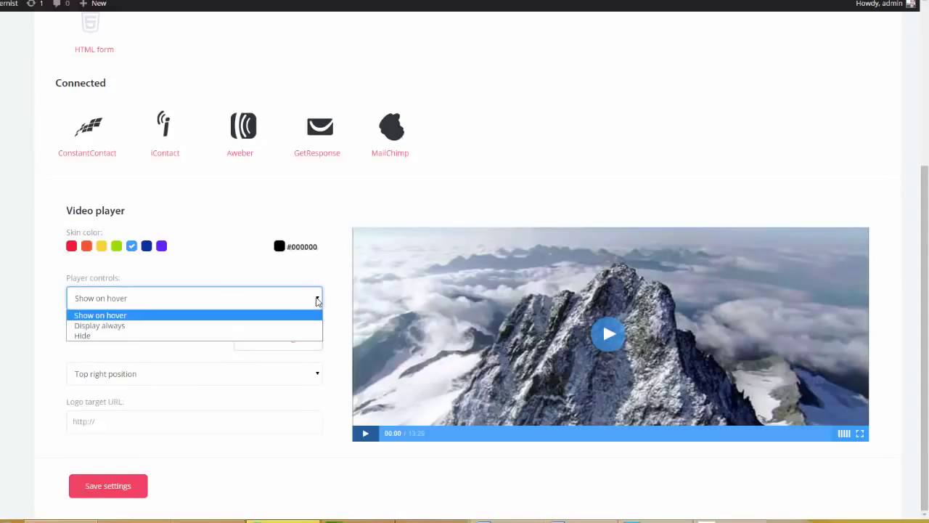
click(133, 320)
click(318, 303)
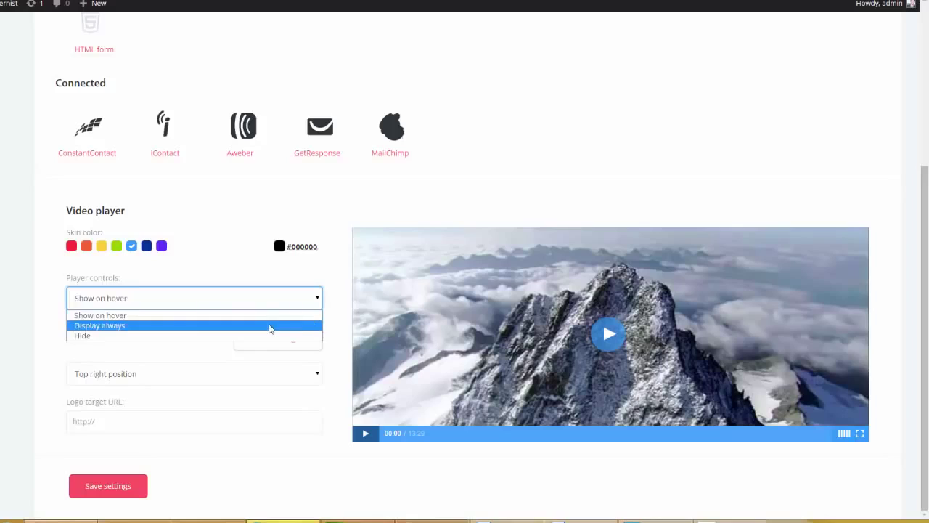
click(270, 328)
click(318, 304)
click(287, 335)
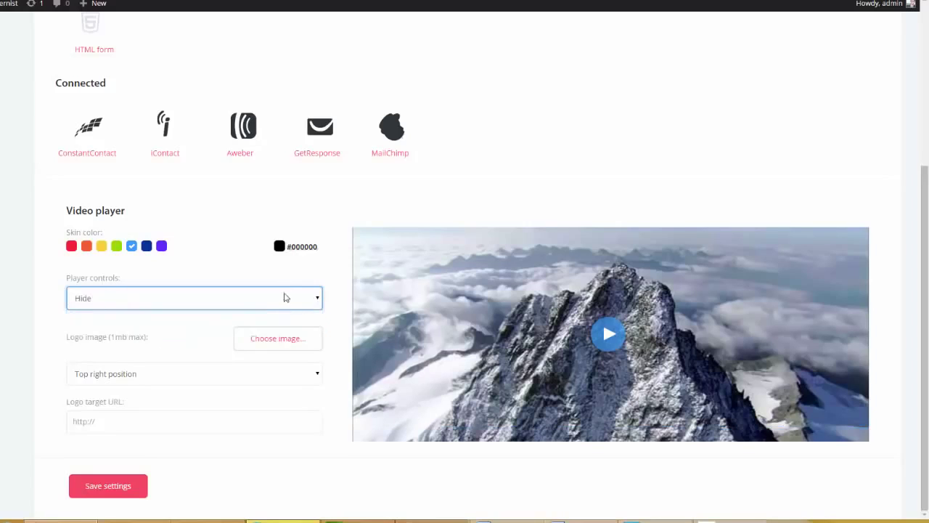
click(262, 275)
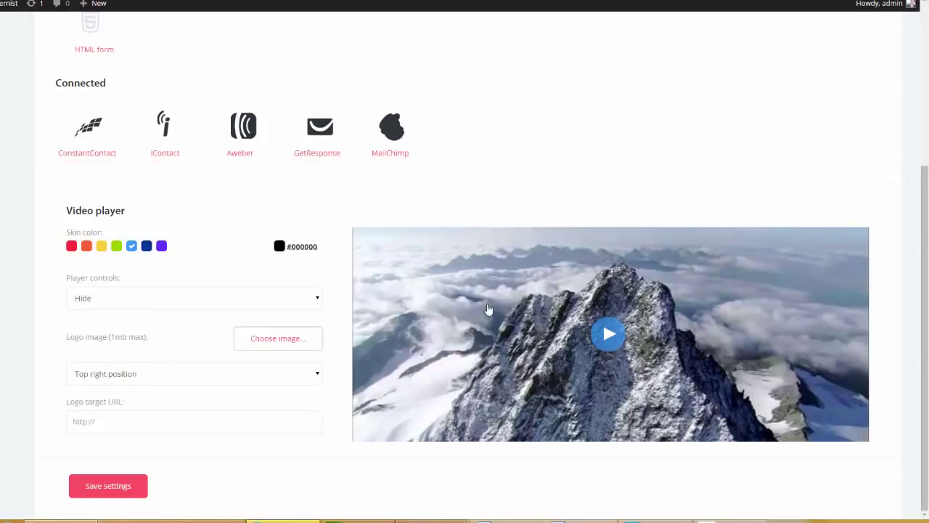
Insert logo.png from the media library as the video player's logo image.
click(280, 338)
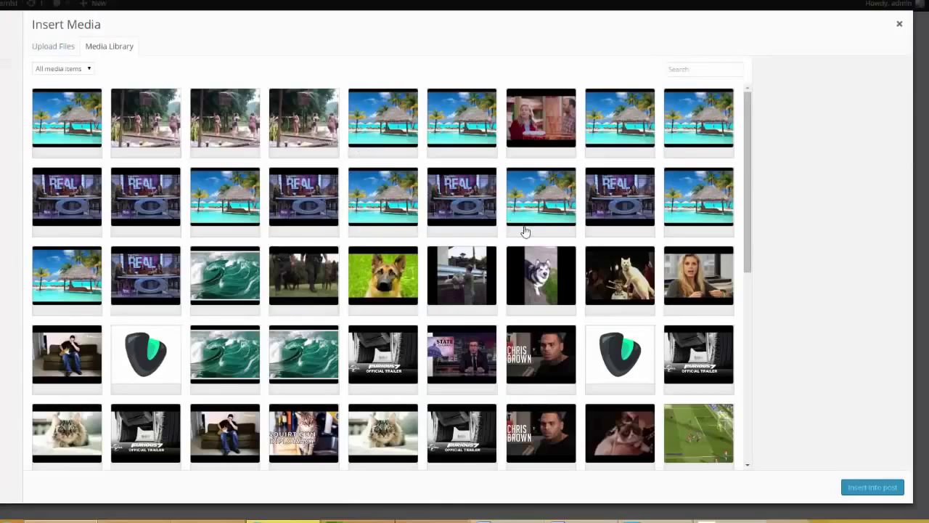
click(610, 356)
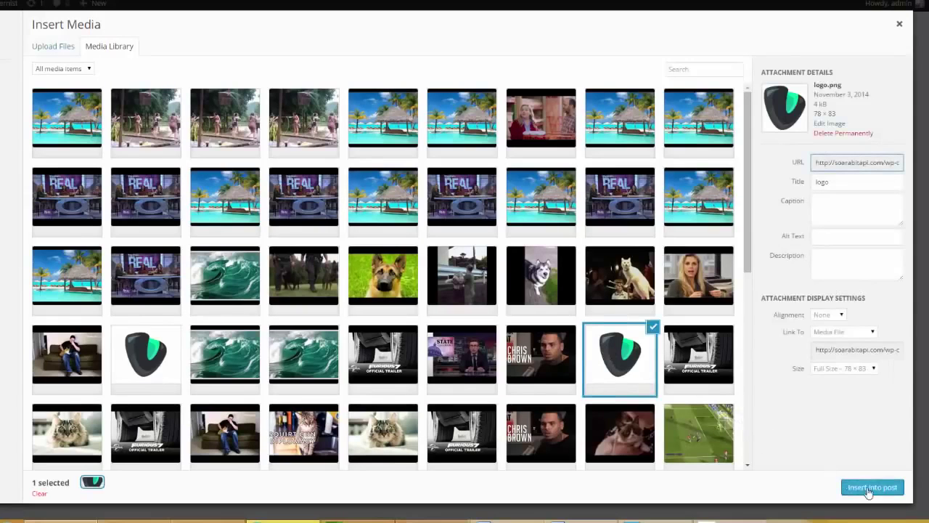
click(869, 488)
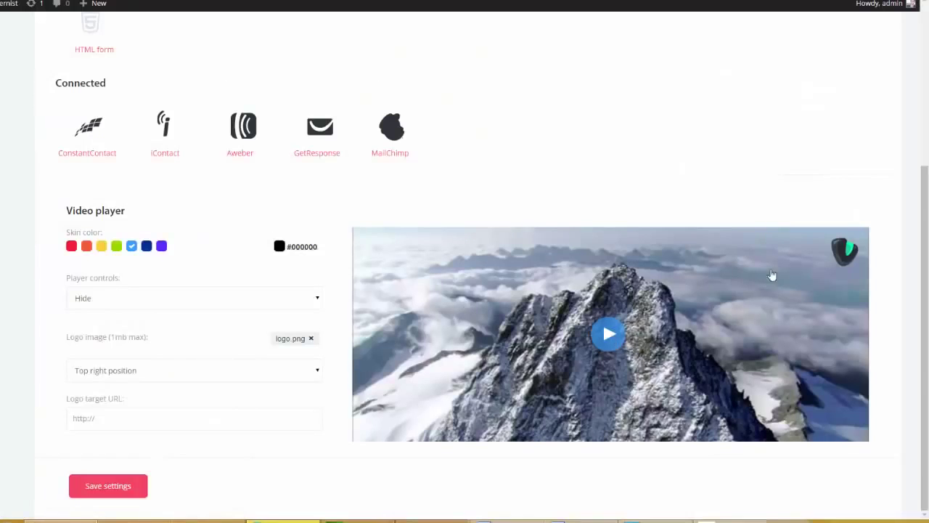
Place the player logo in the Top left position and set its target URL to myvacationpackages.com.
click(320, 366)
click(295, 386)
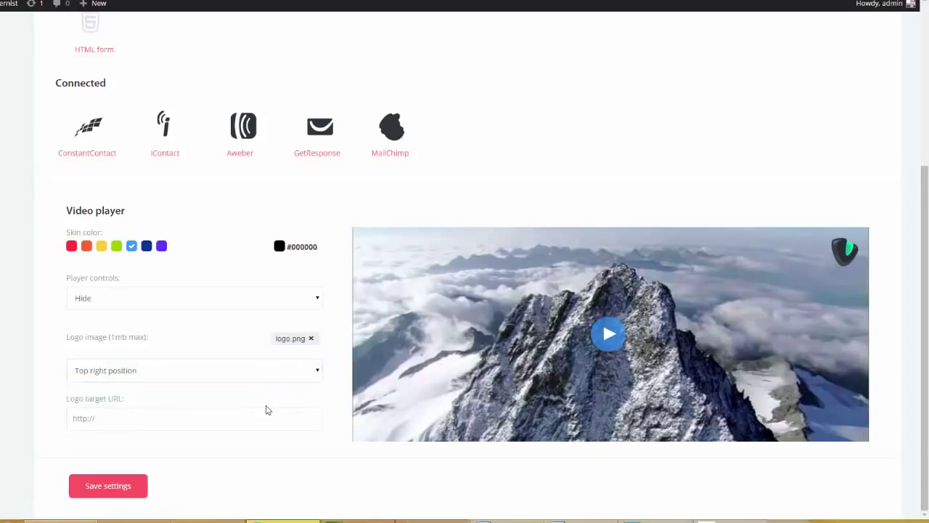
click(315, 369)
click(290, 395)
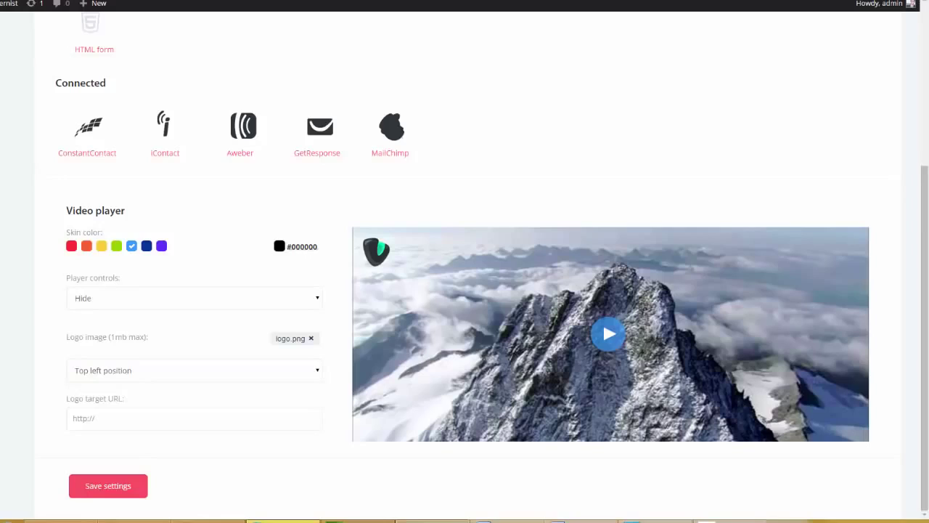
click(118, 416)
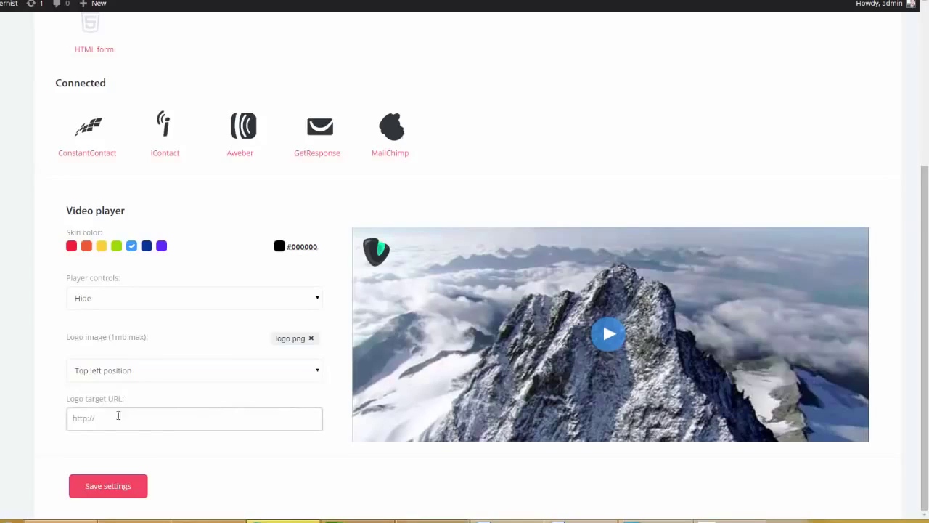
text(myvacationpackages.com)
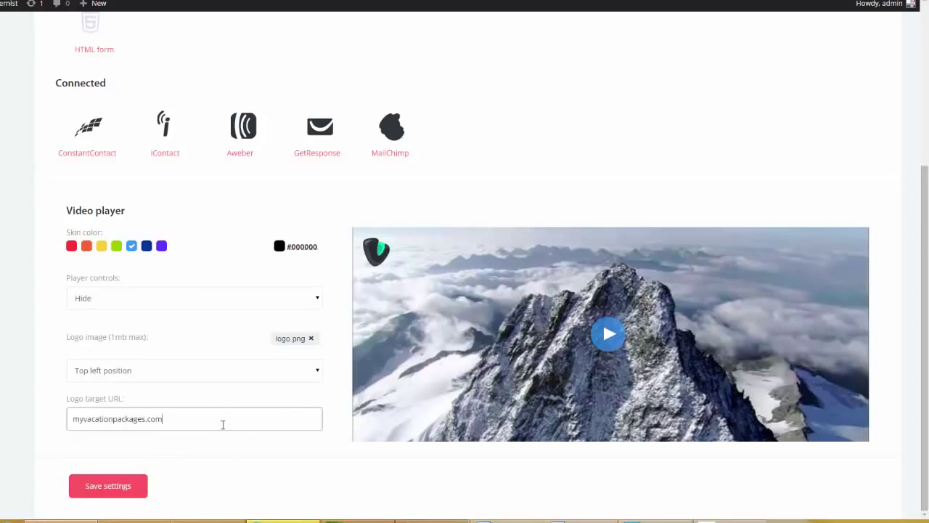